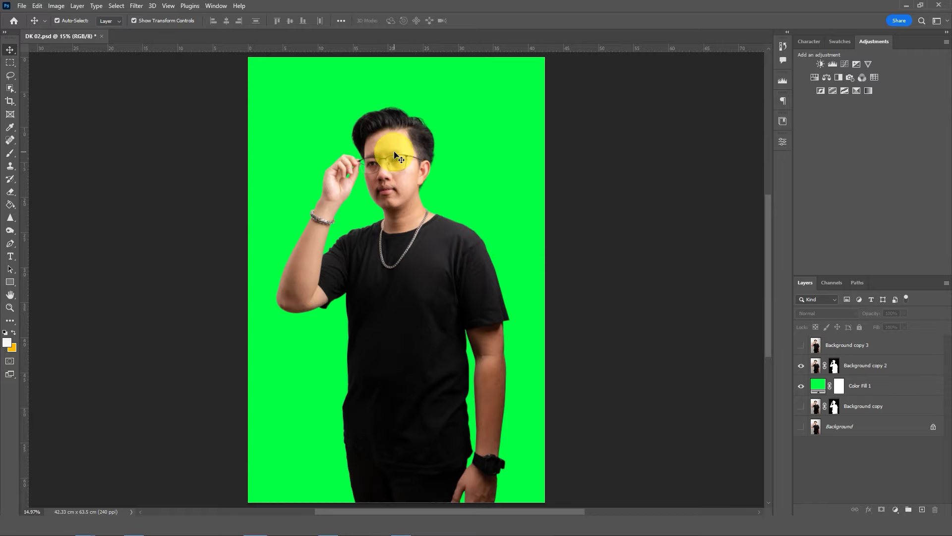
- Preview black and other colours for the fill layer, then keep it green
scroll(386, 144, "up", 2)
scroll(389, 151, "up", 2)
scroll(388, 153, "up", 2)
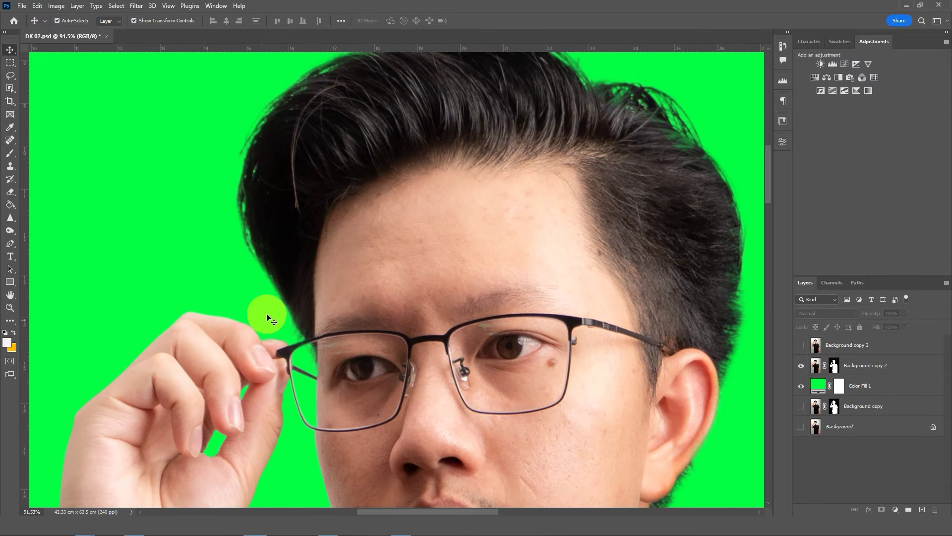
left_click_drag(478, 223, 404, 276)
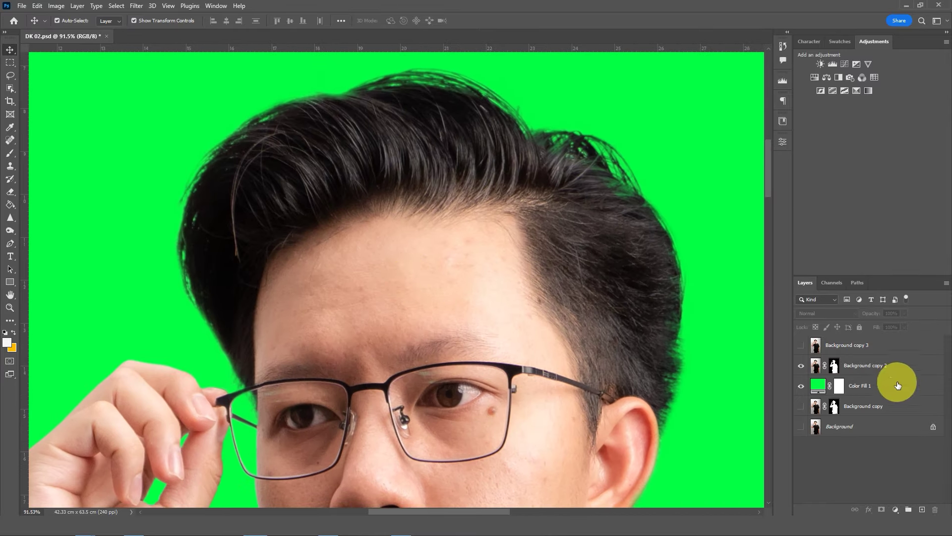
double_click(818, 385)
left_click_drag(637, 166, 645, 285)
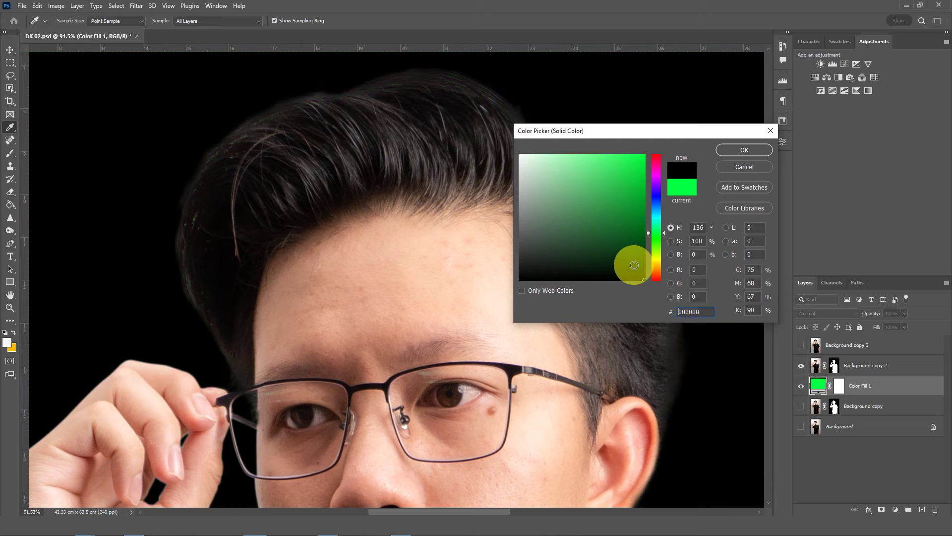
mouse_move(600, 254)
left_mouse_down()
mouse_move(533, 215)
mouse_move(659, 227)
left_mouse_up()
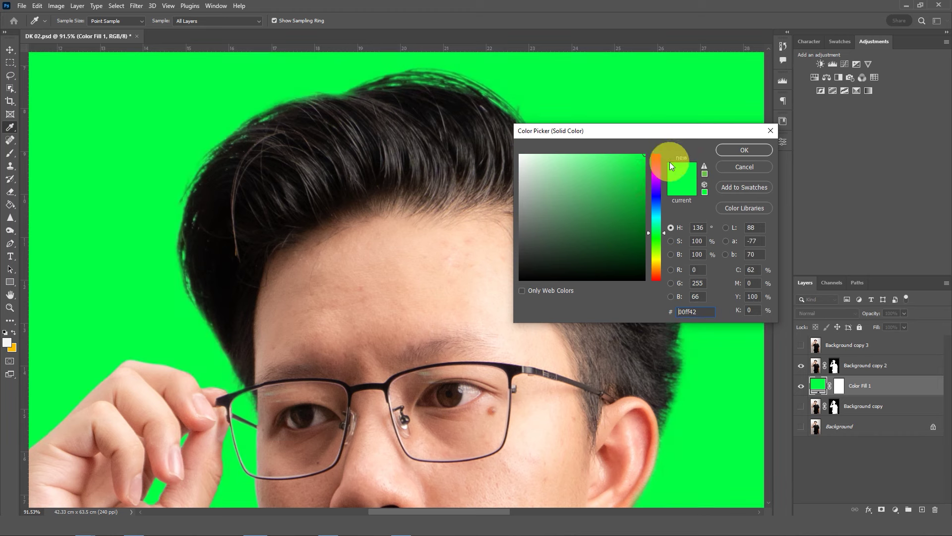
left_click(745, 150)
scroll(379, 198, "down", 3)
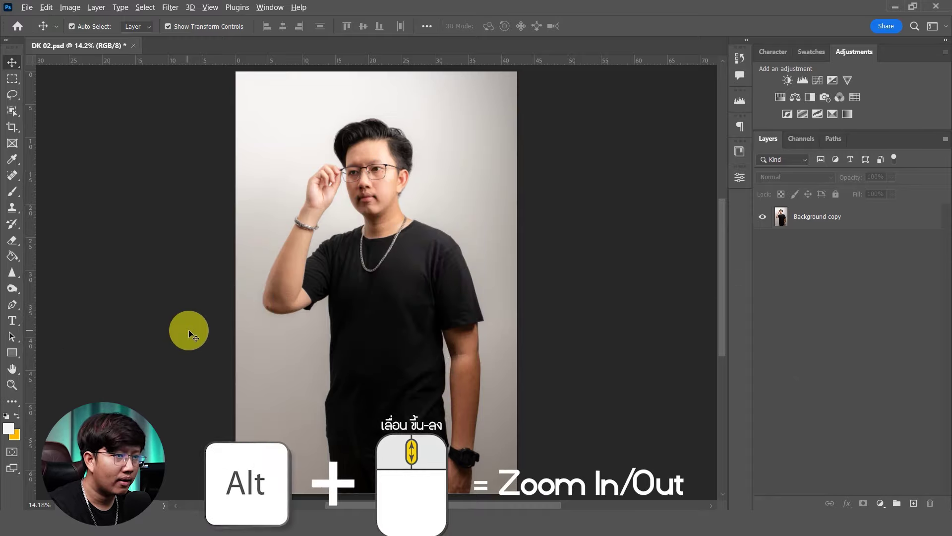
scroll(312, 356, "up", 3)
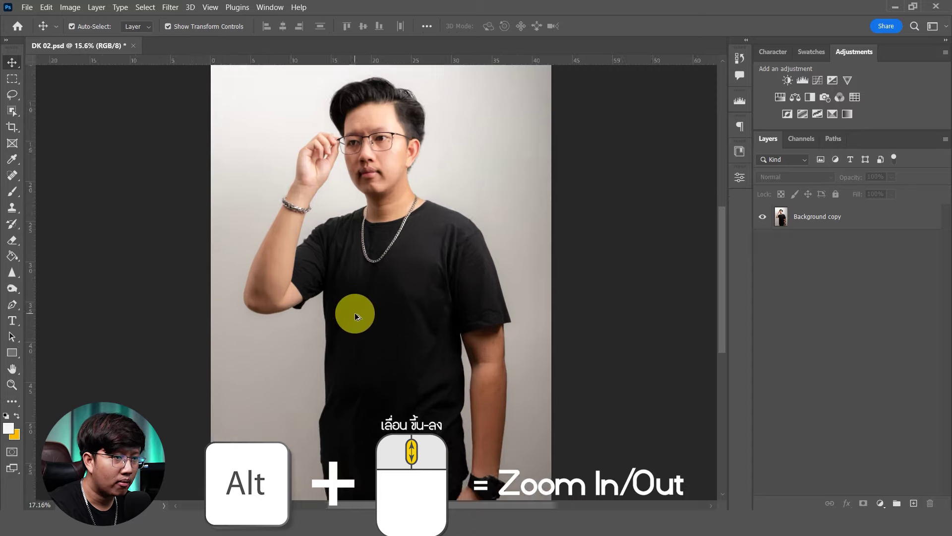
scroll(353, 314, "up", 3)
scroll(325, 314, "up", 2)
scroll(329, 310, "up", 2)
scroll(332, 314, "down", 2)
scroll(332, 314, "down", 1)
scroll(332, 314, "down", 3)
scroll(333, 316, "down", 2)
scroll(332, 313, "down", 2)
scroll(331, 311, "down", 2)
scroll(330, 308, "up", 4)
scroll(329, 307, "up", 1)
scroll(329, 309, "up", 2)
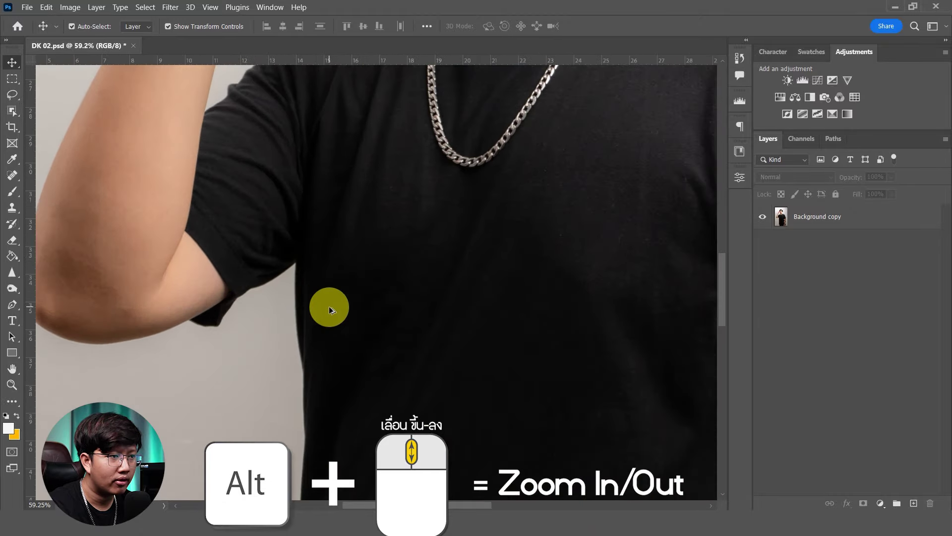
scroll(329, 309, "up", 1)
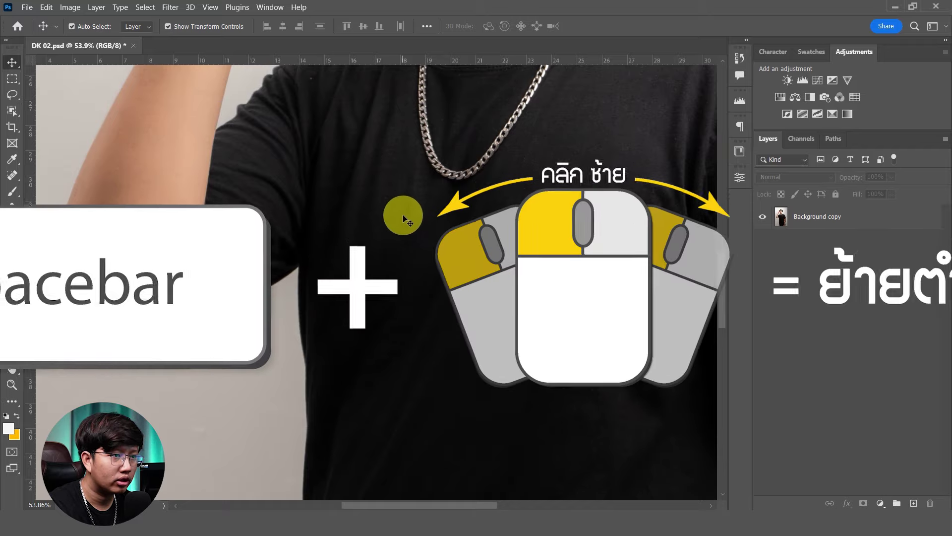
key("space")
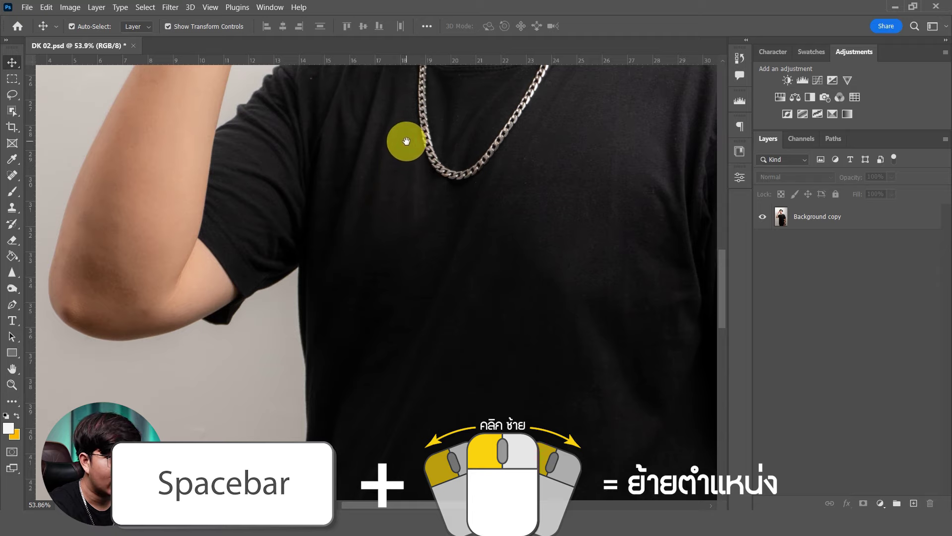
left_click_drag(406, 141, 319, 353)
left_click_drag(384, 119, 333, 334)
mouse_move(259, 166)
left_mouse_down()
mouse_move(355, 217)
mouse_move(372, 239)
left_mouse_up()
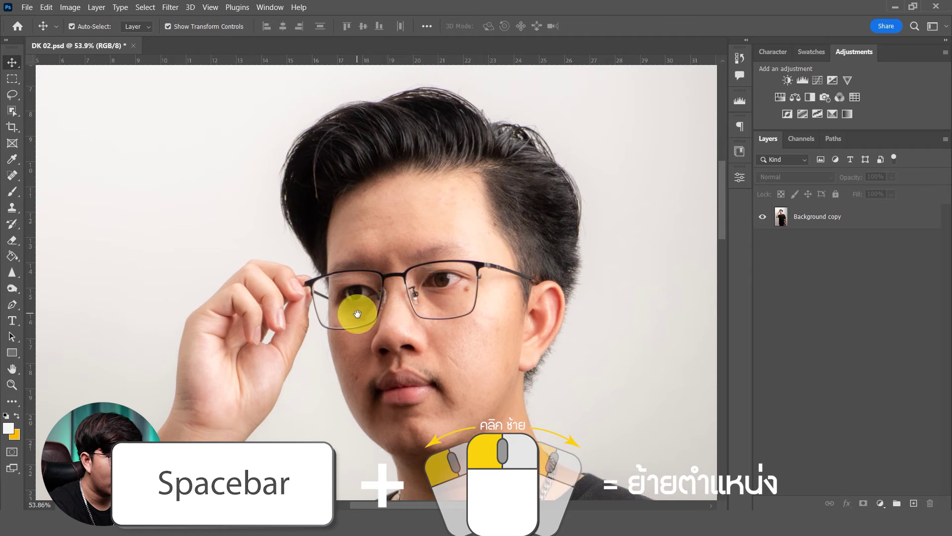
left_click_drag(347, 329, 304, 243)
left_click_drag(490, 321, 312, 291)
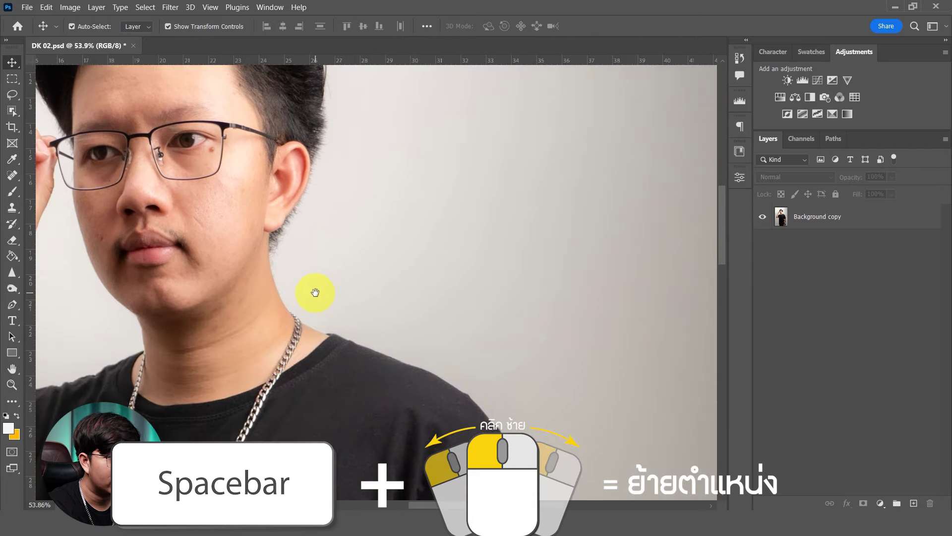
left_click_drag(193, 368, 350, 179)
key("ctrl+0")
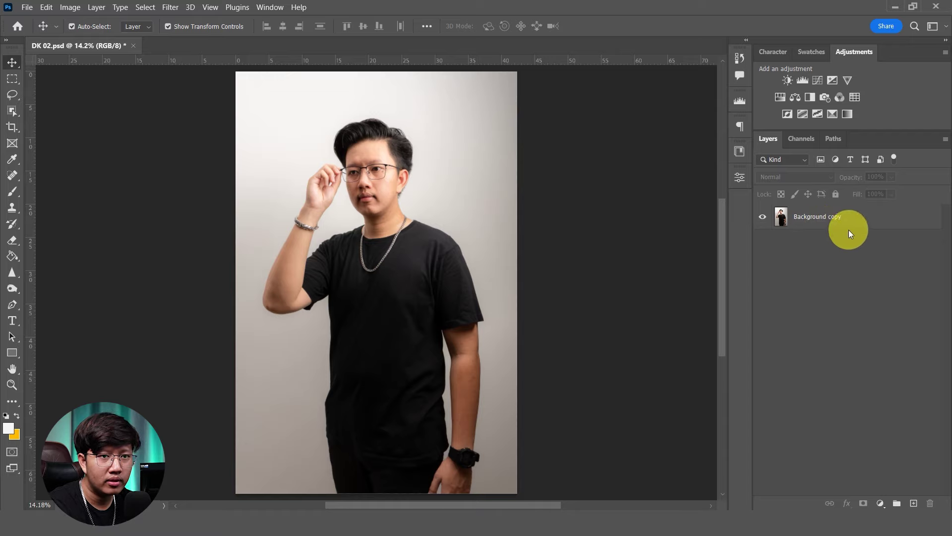
- Duplicate Background copy as Background copy 2 and set the Pen Tool to Path mode
left_click_drag(852, 221, 914, 505)
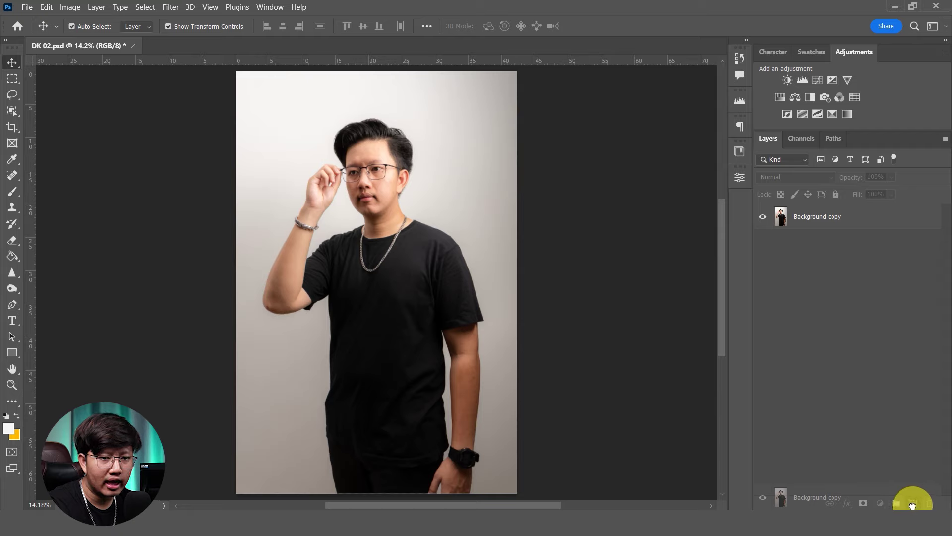
left_click_drag(915, 505, 916, 507)
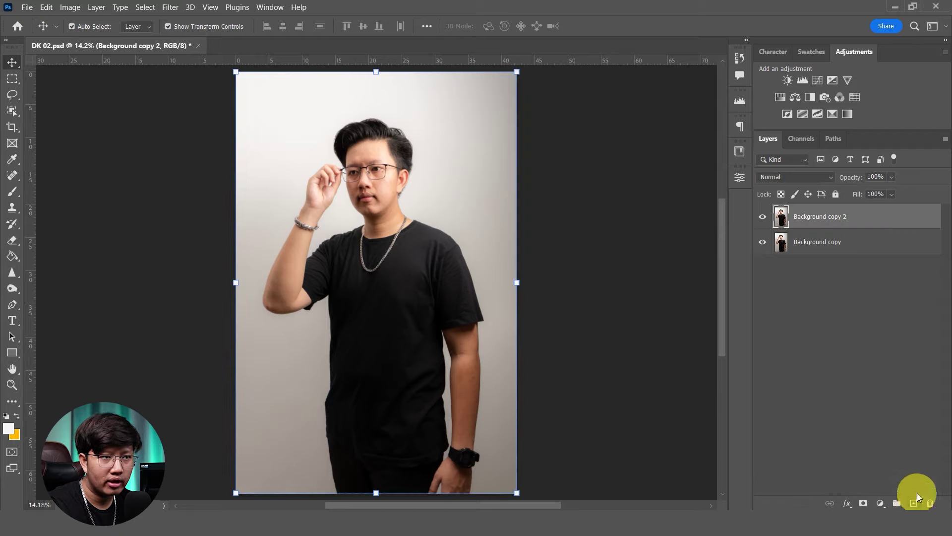
left_click(13, 308)
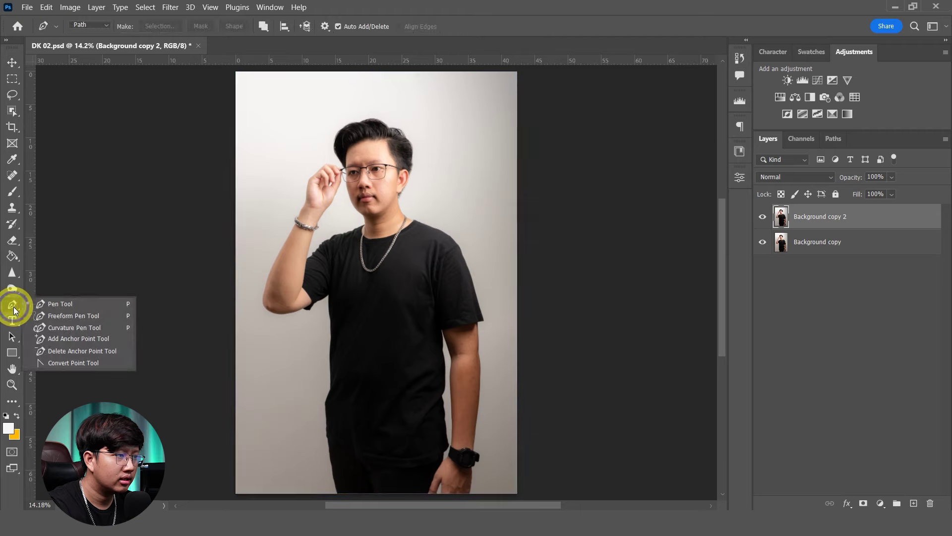
left_click(72, 304)
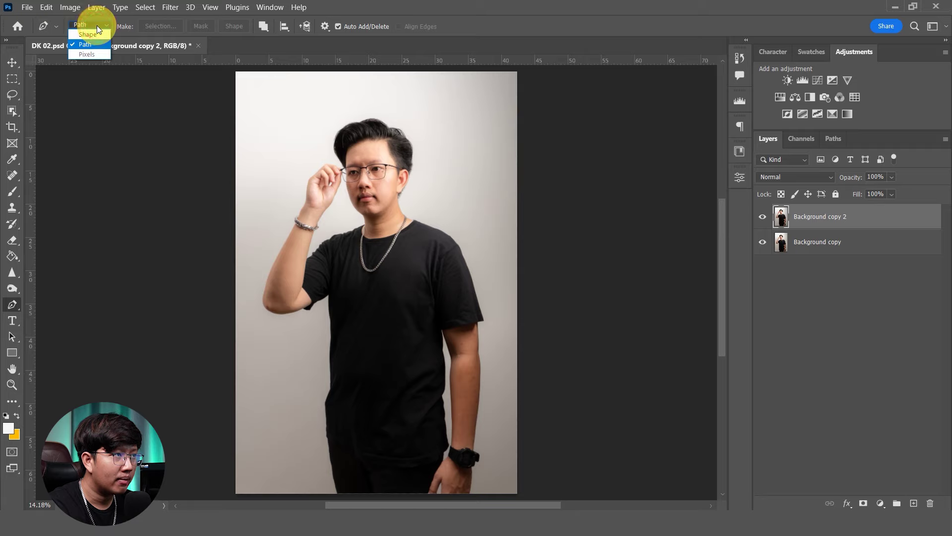
left_click(88, 35)
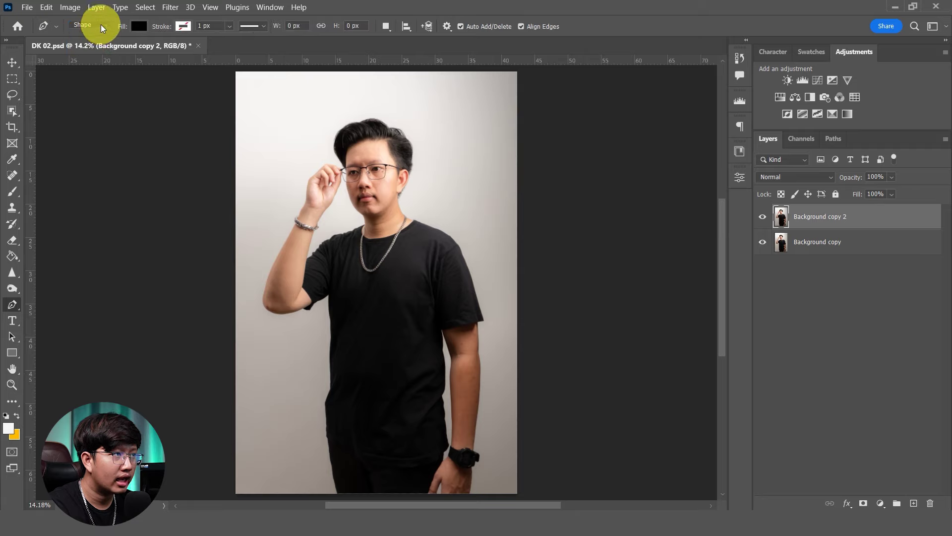
left_click(90, 25)
left_click(90, 45)
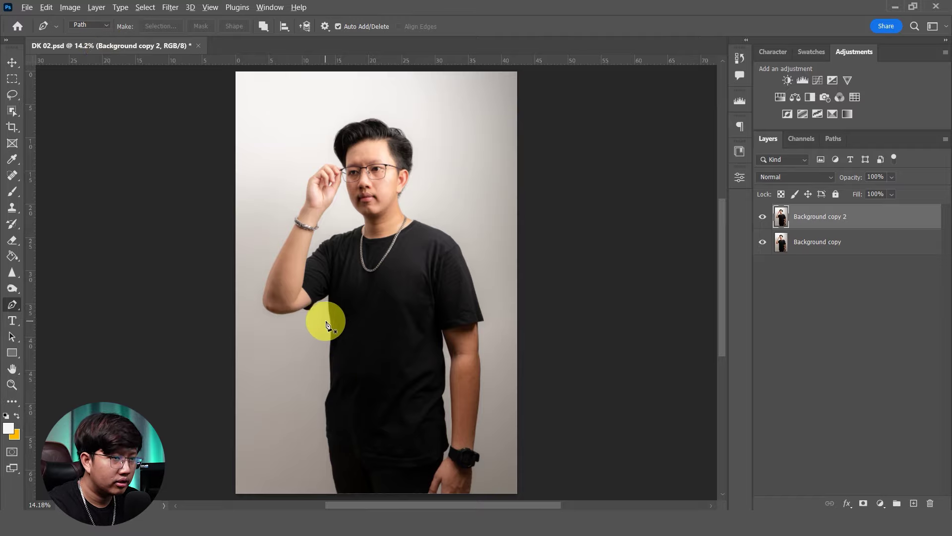
- Zoom to the shirt edge and place curved Pen anchors, undoing the misplaced segment
scroll(326, 325, "up", 3)
scroll(326, 319, "up", 2)
scroll(353, 329, "up", 1)
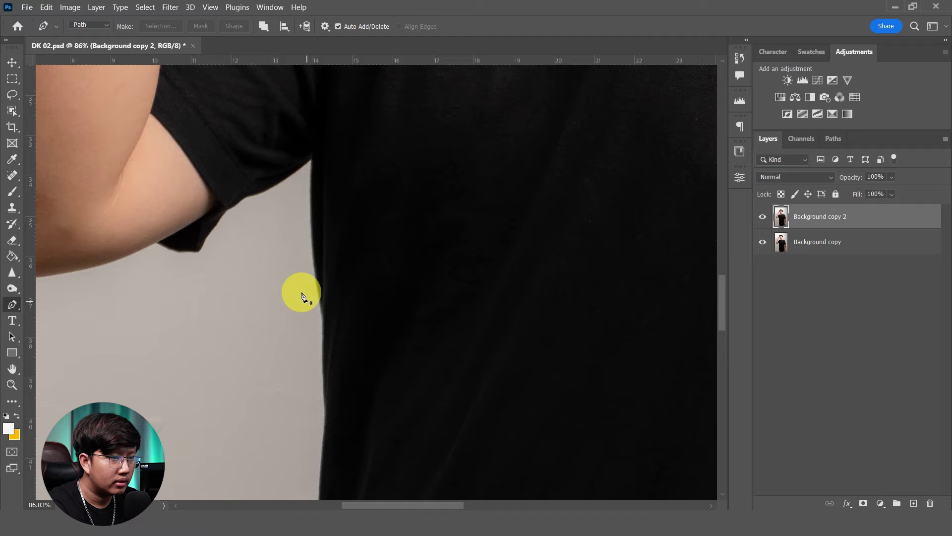
scroll(378, 326, "up", 1)
scroll(378, 340, "up", 1)
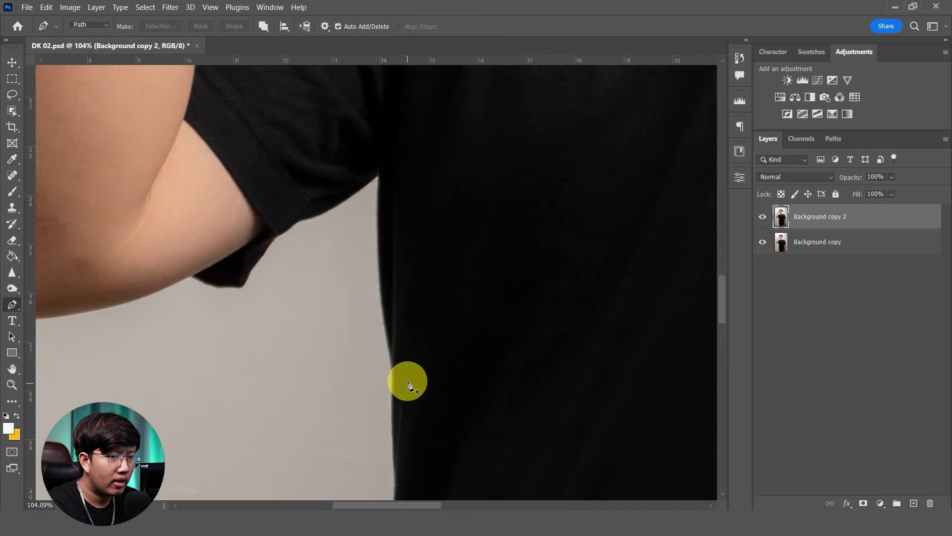
scroll(392, 384, "up", 2)
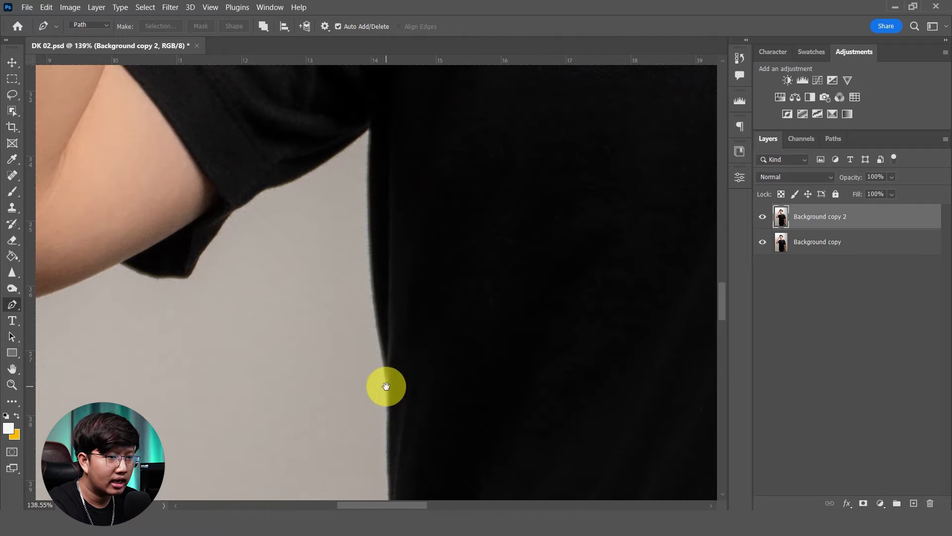
left_click_drag(386, 386, 369, 413)
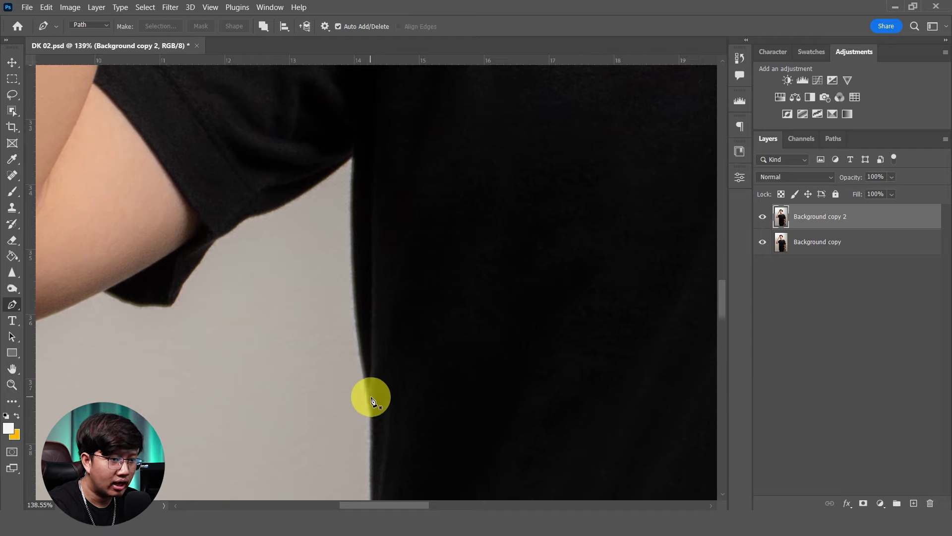
left_click(371, 397)
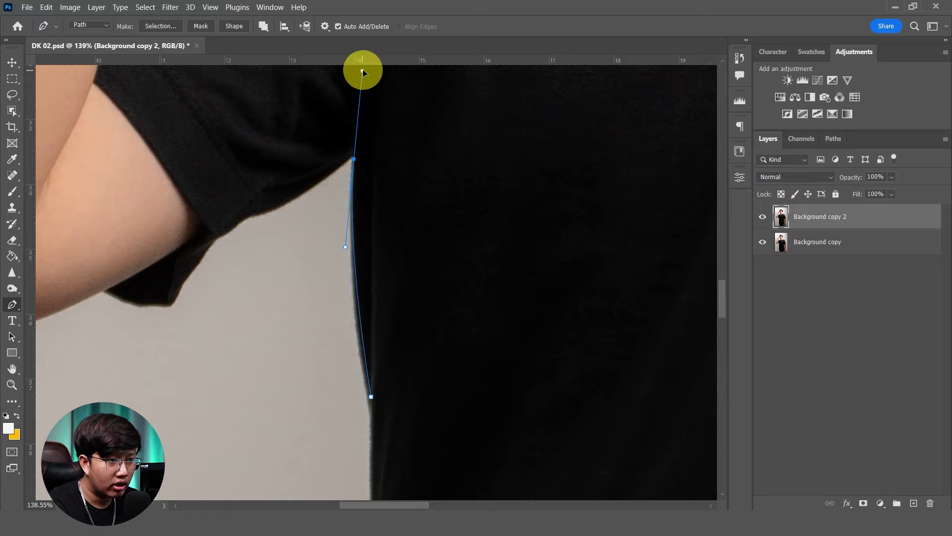
scroll(362, 73, "up", 3)
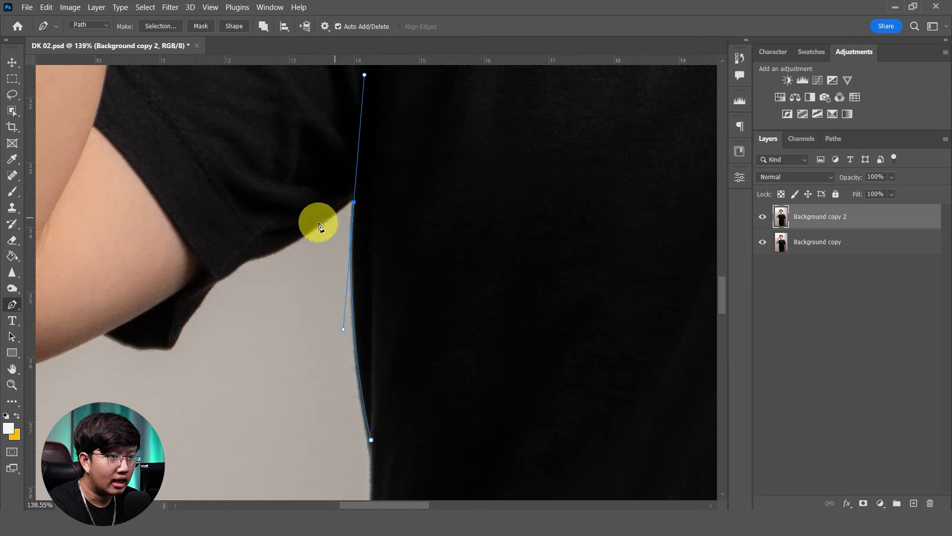
left_click_drag(299, 240, 381, 72)
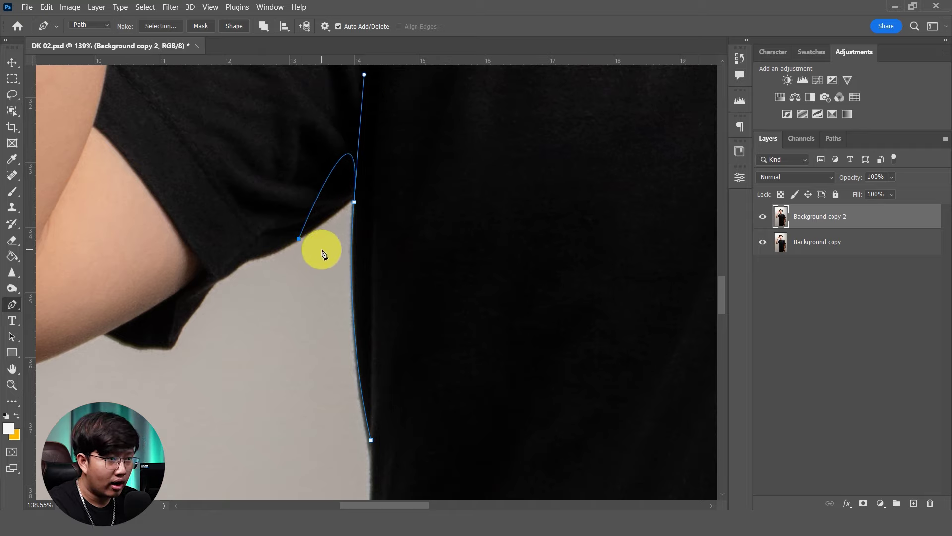
key("ctrl+z")
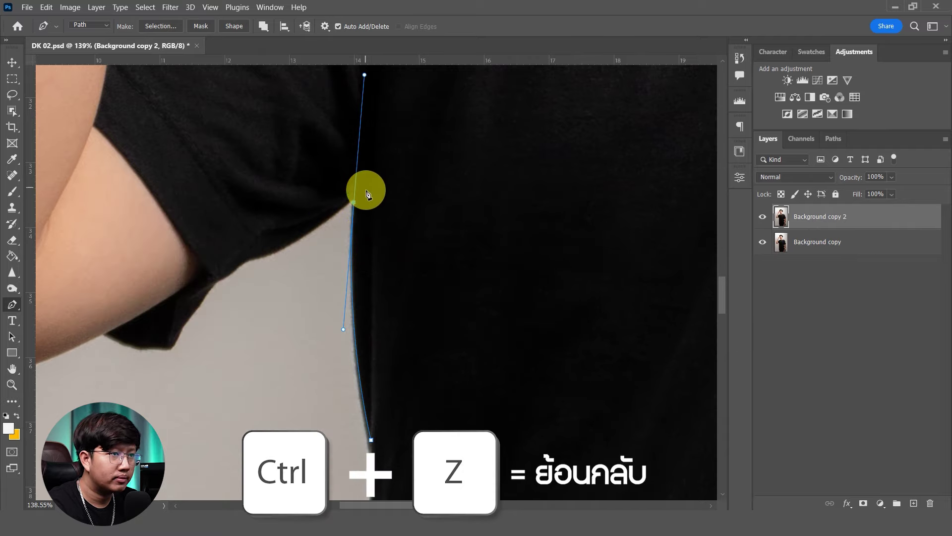
- Alt-break the last anchor and continue the path along the sleeve's lower edge to the arm
key("alt")
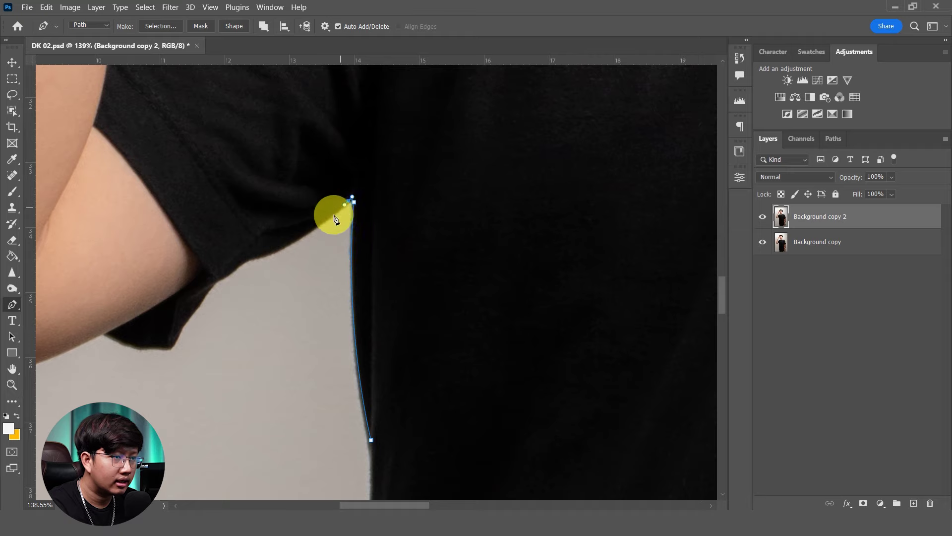
left_click_drag(287, 244, 266, 259)
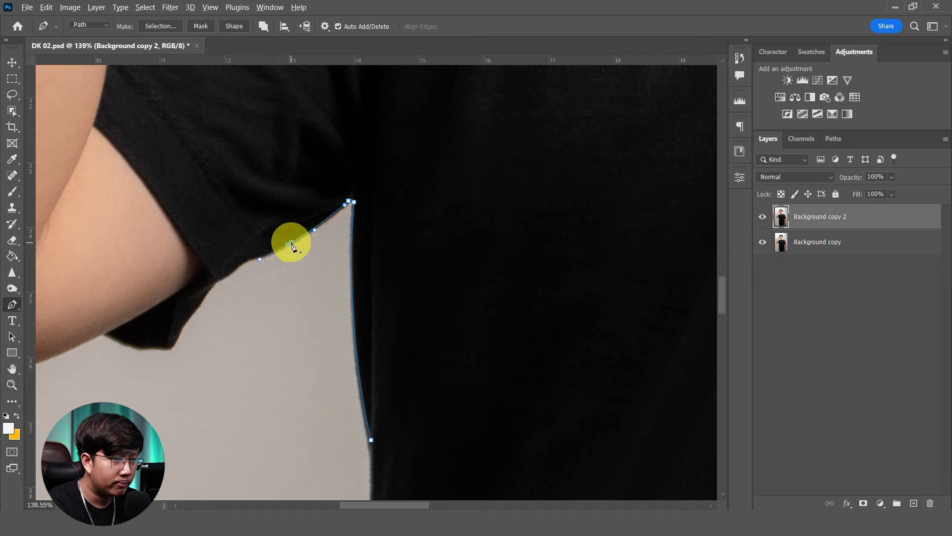
left_click_drag(287, 244, 248, 266)
left_click(222, 278)
left_click_drag(200, 304, 194, 313)
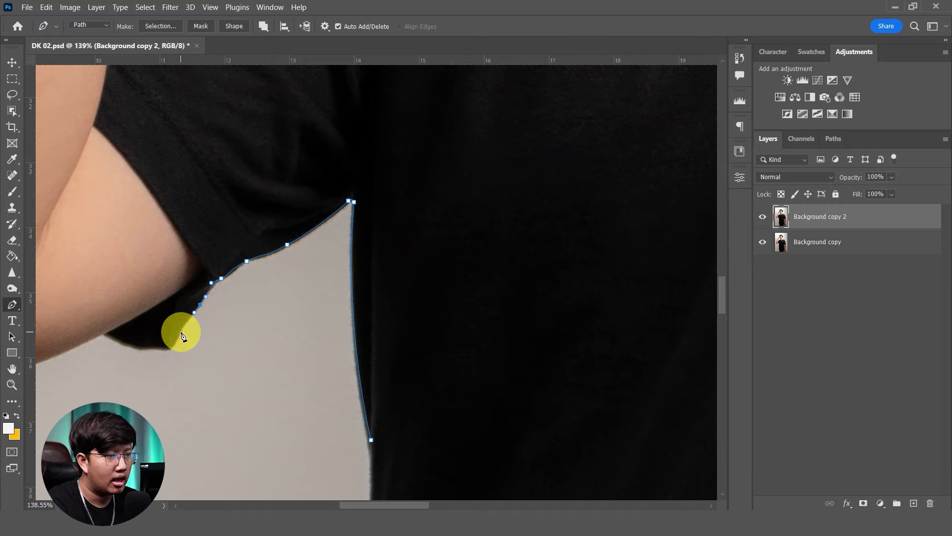
left_click_drag(162, 351, 141, 358)
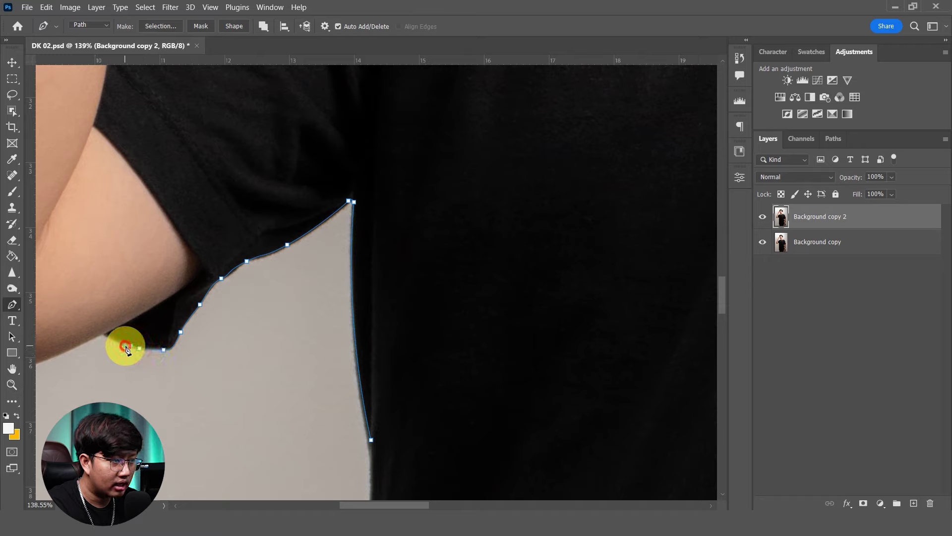
left_click(104, 335)
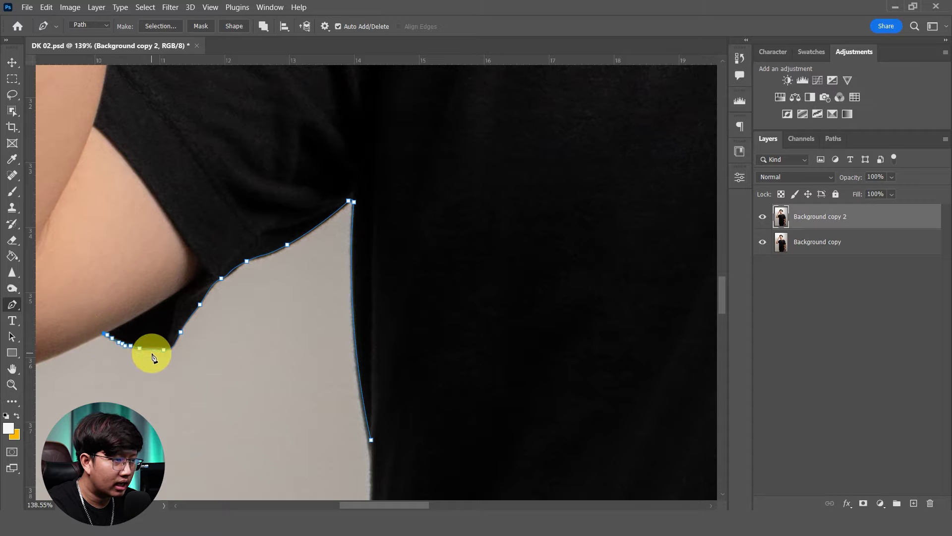
scroll(128, 346, "up", 2)
scroll(362, 266, "up", 2)
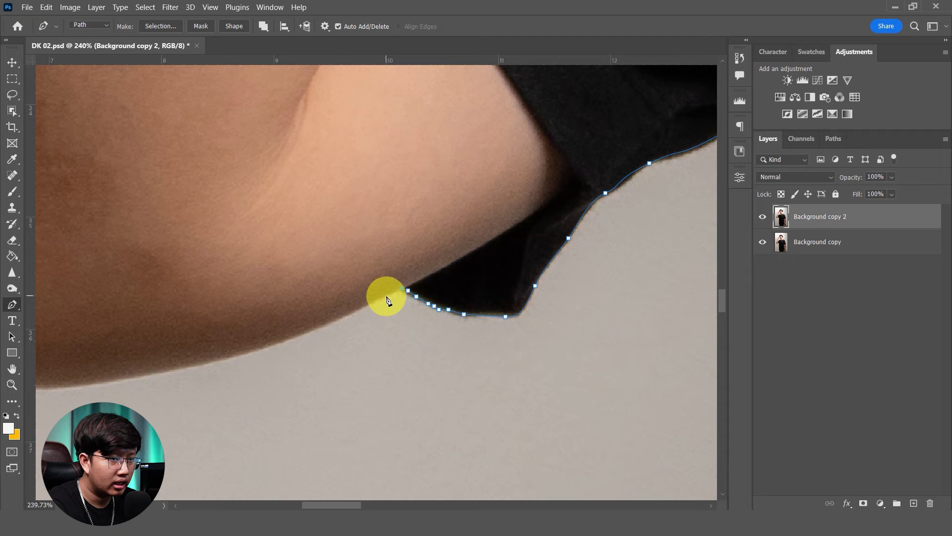
- Curve the path around the underside of the elbow, undoing stray anchors
left_click_drag(386, 298, 301, 336)
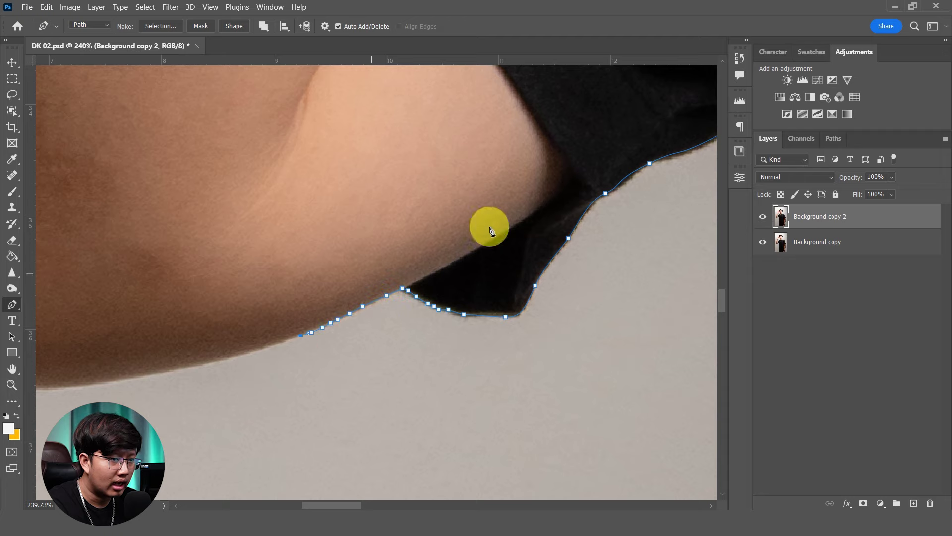
key("ctrl+z")
key("ctrl+z")
key("ctrl+z")
key("ctrl+z")
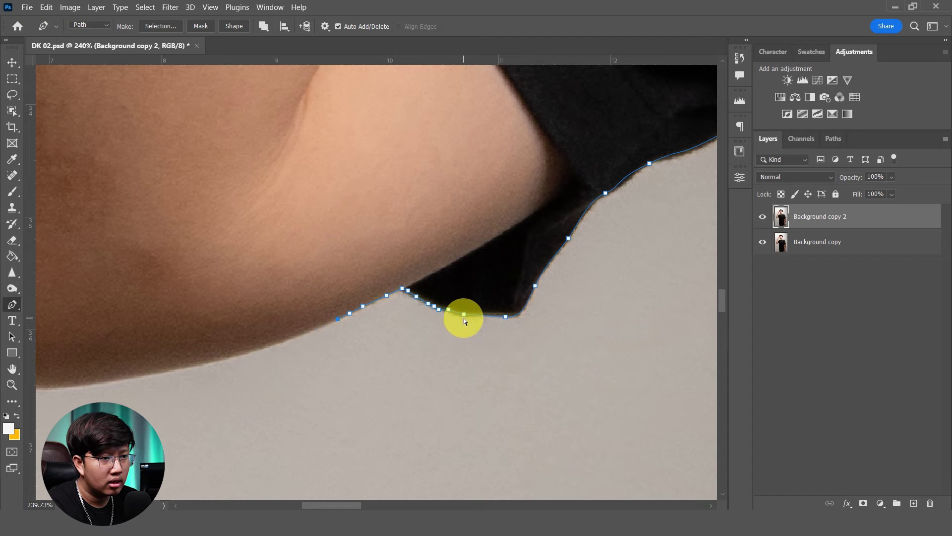
scroll(448, 320, "down", 2)
left_click_drag(374, 323, 412, 330)
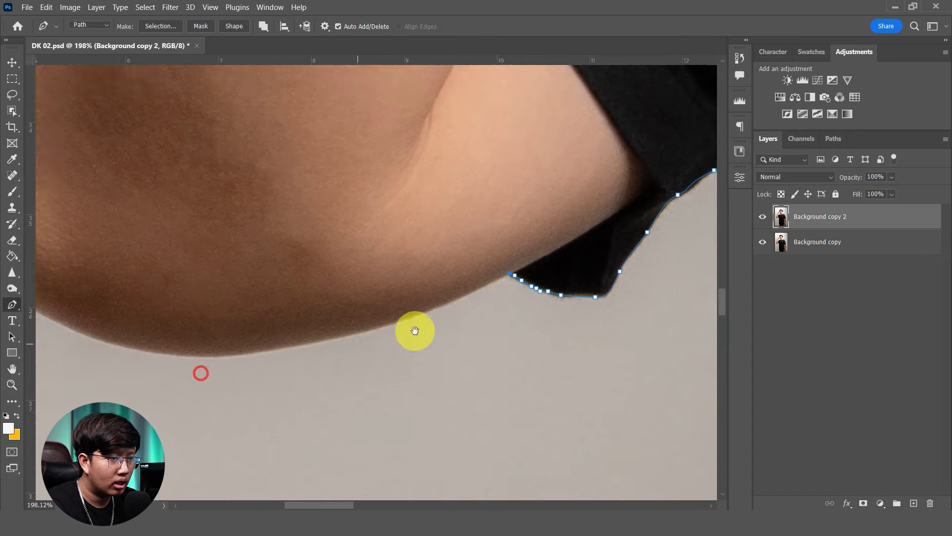
left_click_drag(353, 354, 276, 372)
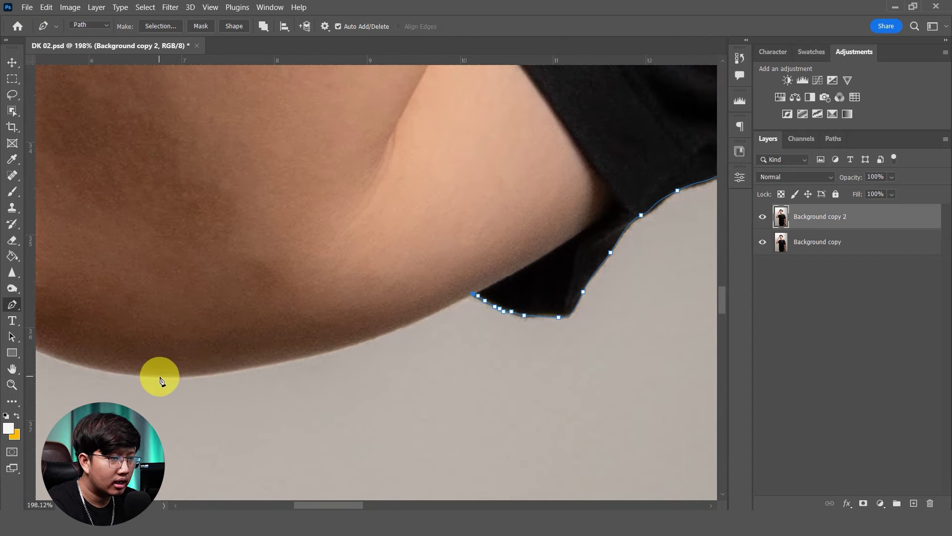
mouse_move(160, 378)
left_mouse_down()
mouse_move(173, 395)
mouse_move(152, 385)
left_mouse_up()
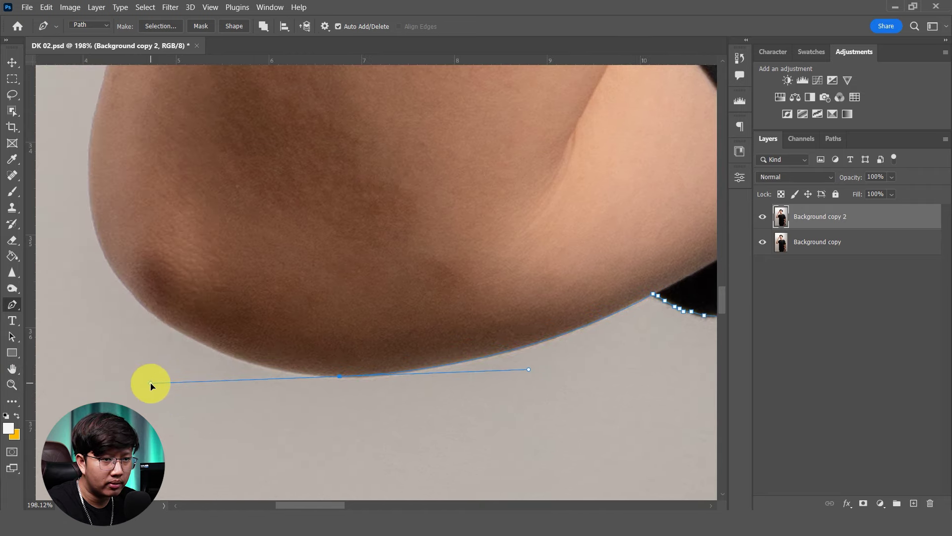
left_click_drag(158, 385, 162, 381)
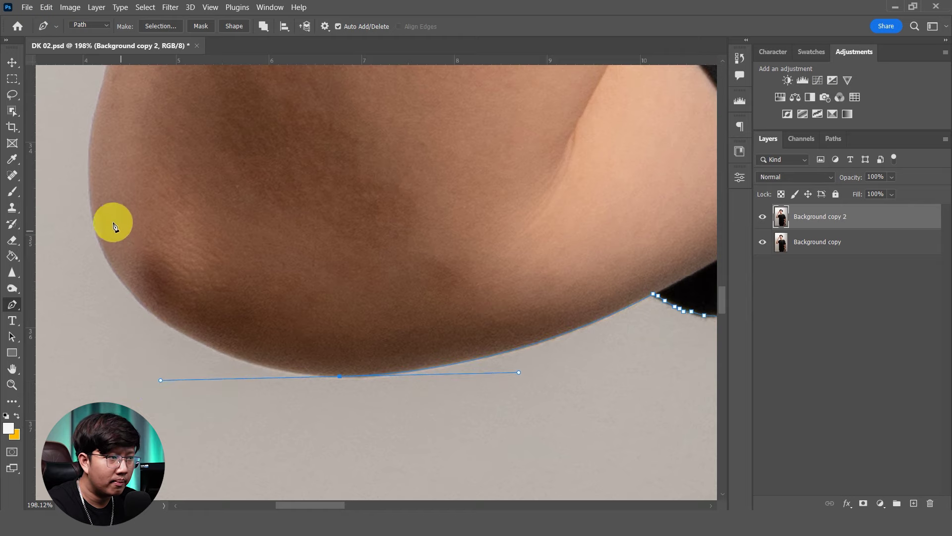
scroll(245, 268, "down", 1)
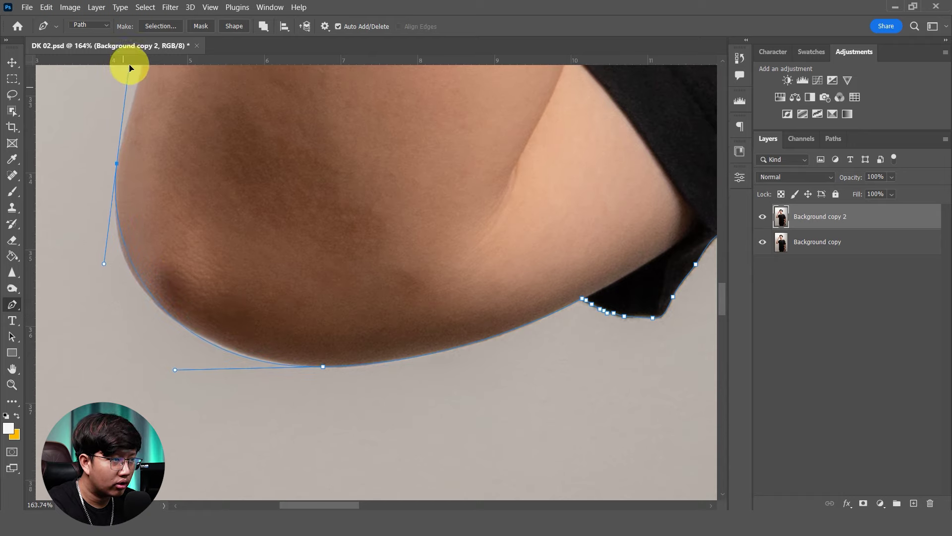
mouse_move(119, 108)
left_mouse_down()
mouse_move(136, 118)
mouse_move(134, 139)
mouse_move(131, 126)
left_mouse_up()
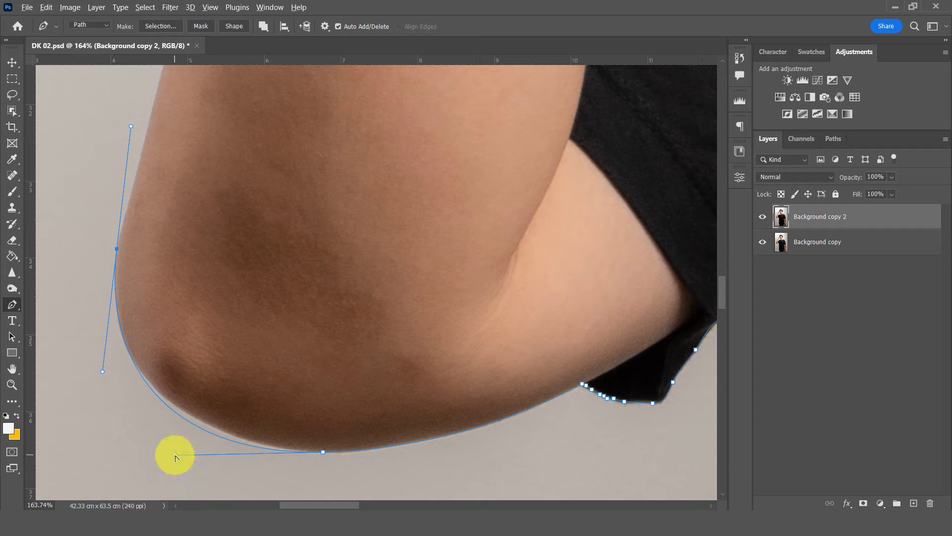
left_click_drag(175, 456, 179, 446)
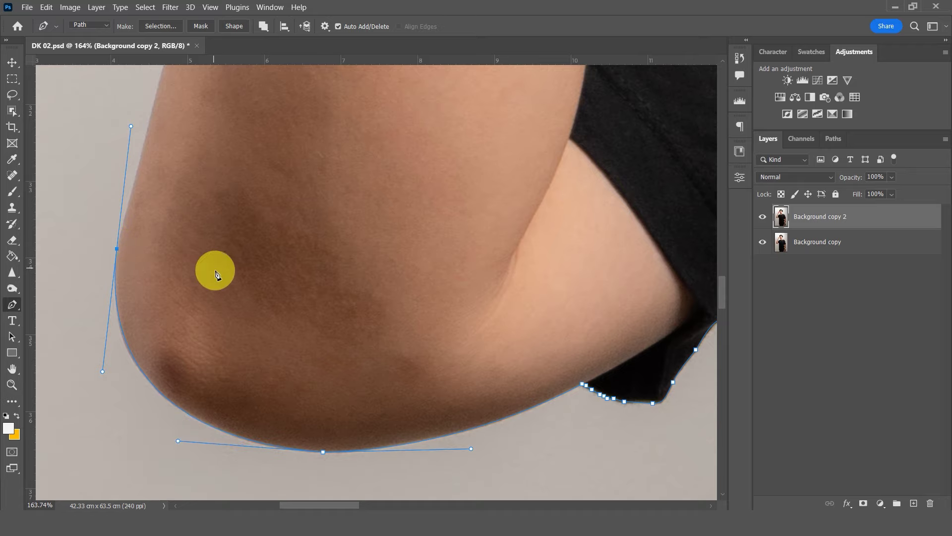
- Make a corner anchor and carry the path up the back edge of the upper arm
mouse_move(149, 171)
left_mouse_down()
mouse_move(147, 376)
mouse_move(148, 333)
left_mouse_up()
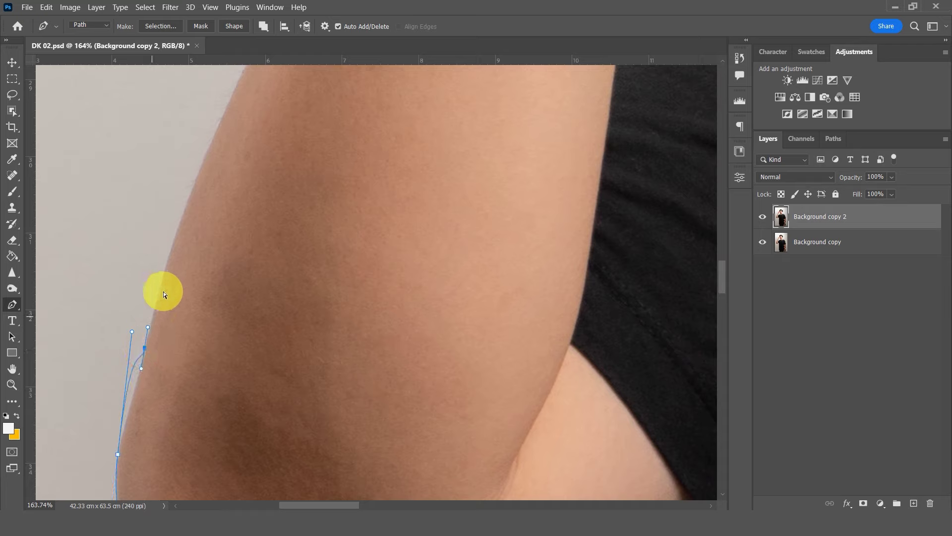
key("ctrl+z")
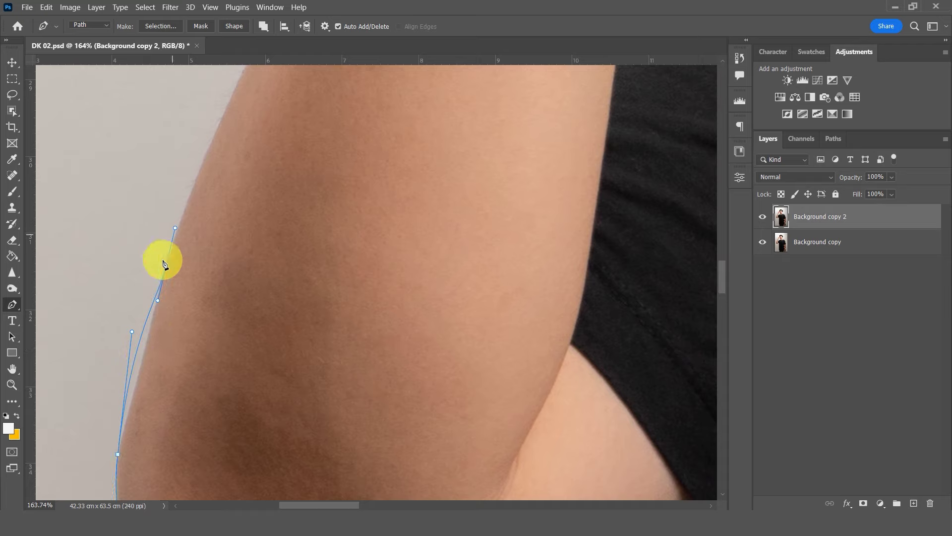
left_click(117, 455, "alt")
left_click_drag(141, 364, 145, 341)
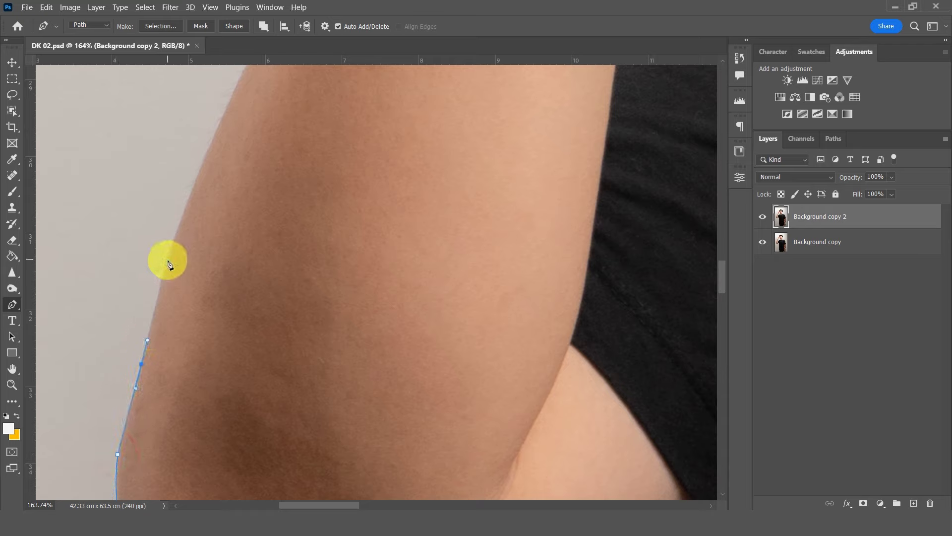
left_click_drag(167, 271, 169, 252)
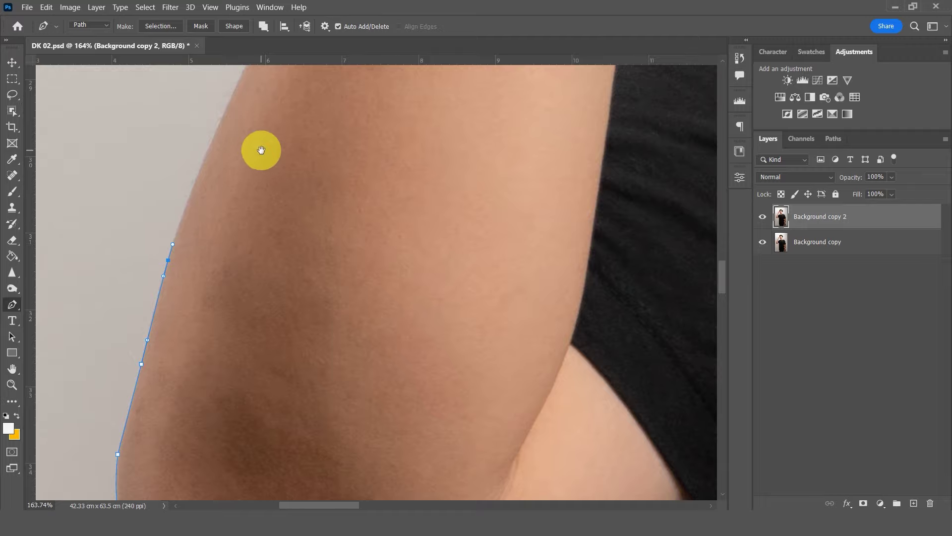
left_click_drag(251, 160, 242, 300)
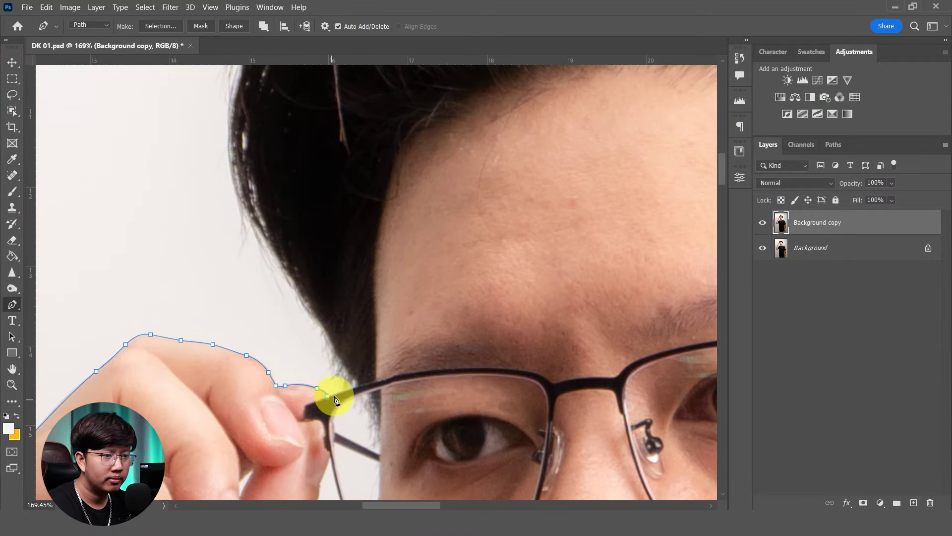
- Loop the path below the photo's bottom edge and back up the arm's side
scroll(337, 400, "up", 3)
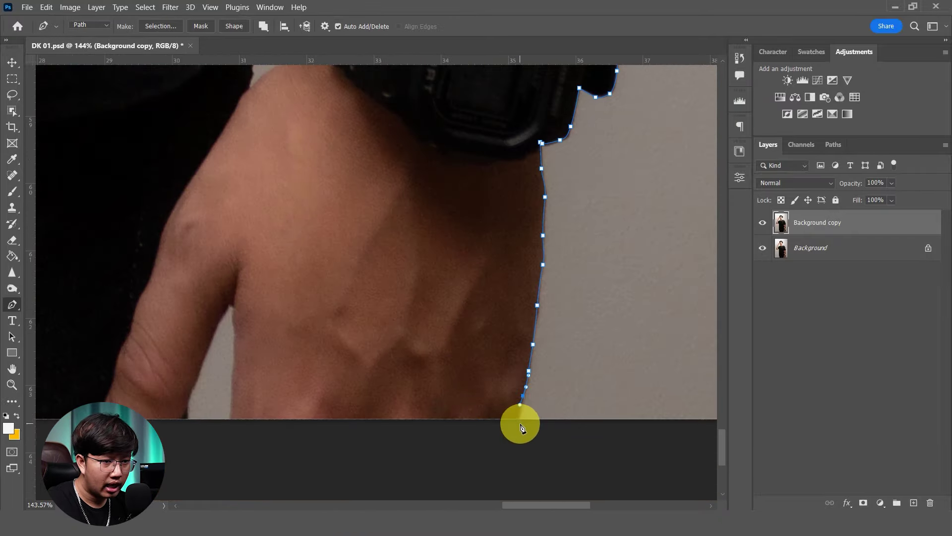
left_click(516, 435)
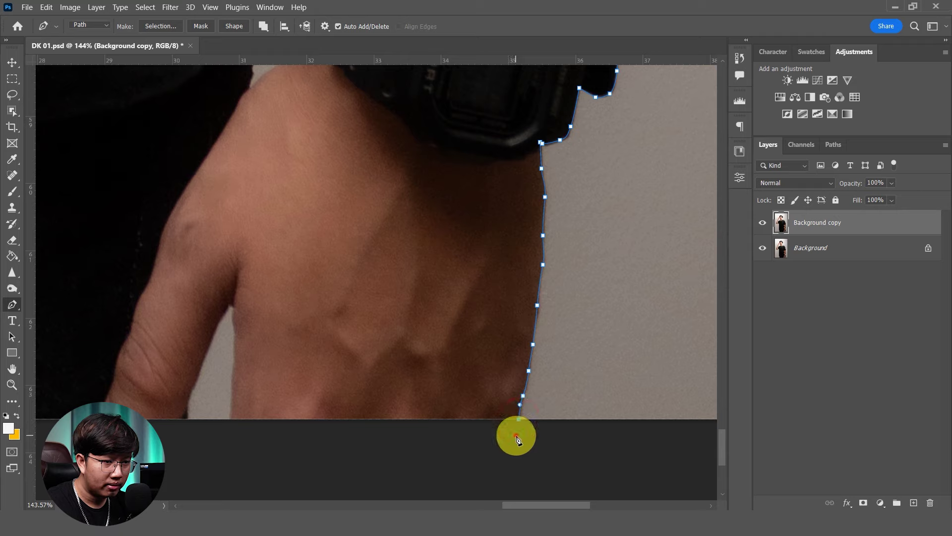
left_click(332, 441)
left_click(257, 449)
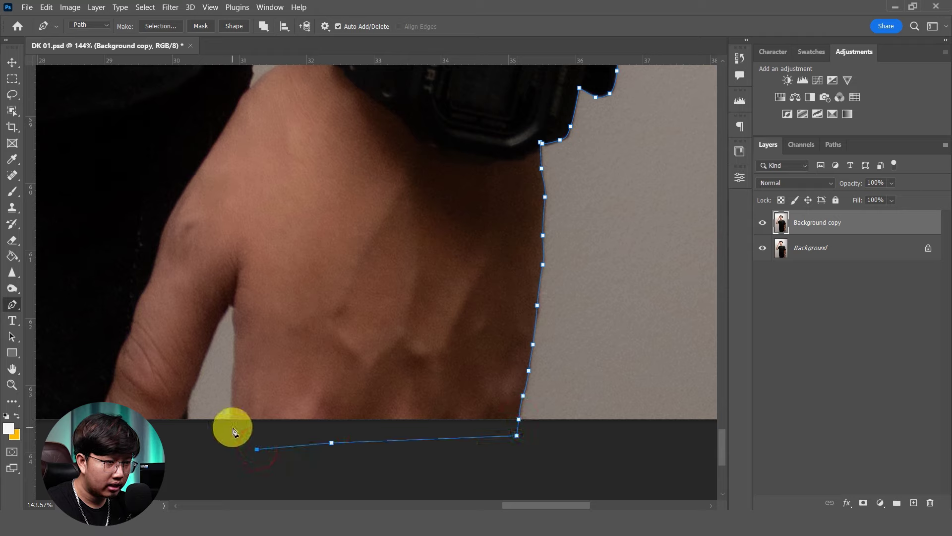
left_click(231, 422)
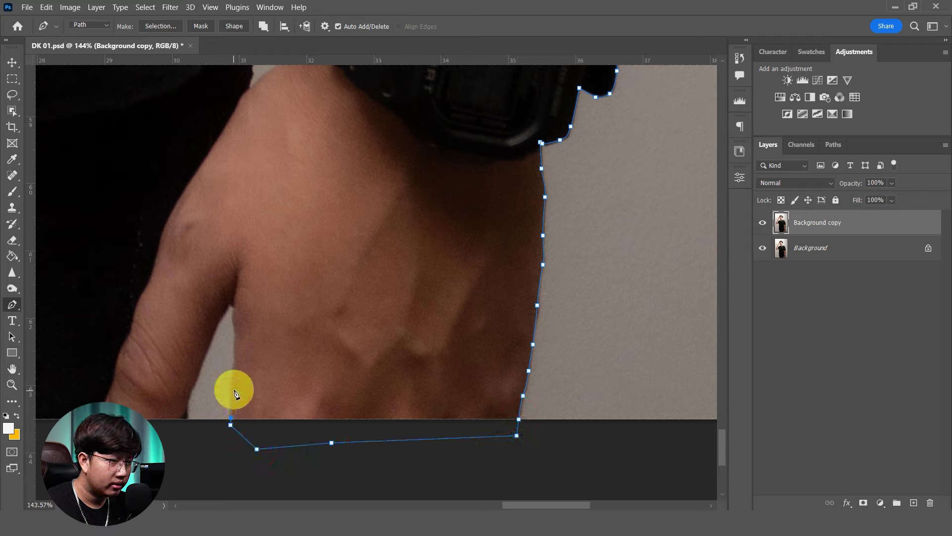
left_click_drag(232, 379, 235, 371)
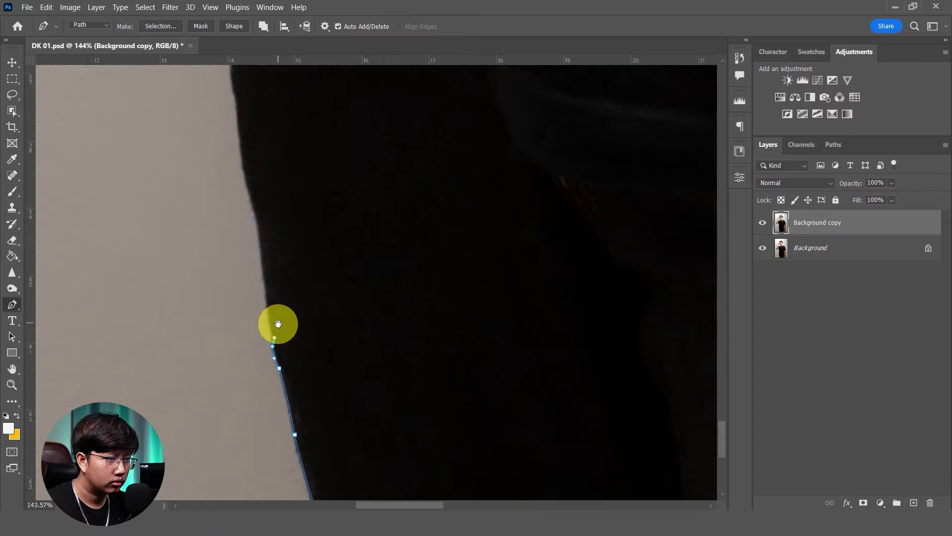
- Close the path up the shirt's outer edge, then fit the photo on screen
left_click(232, 193)
scroll(243, 243, "up", 5)
scroll(246, 258, "up", 5)
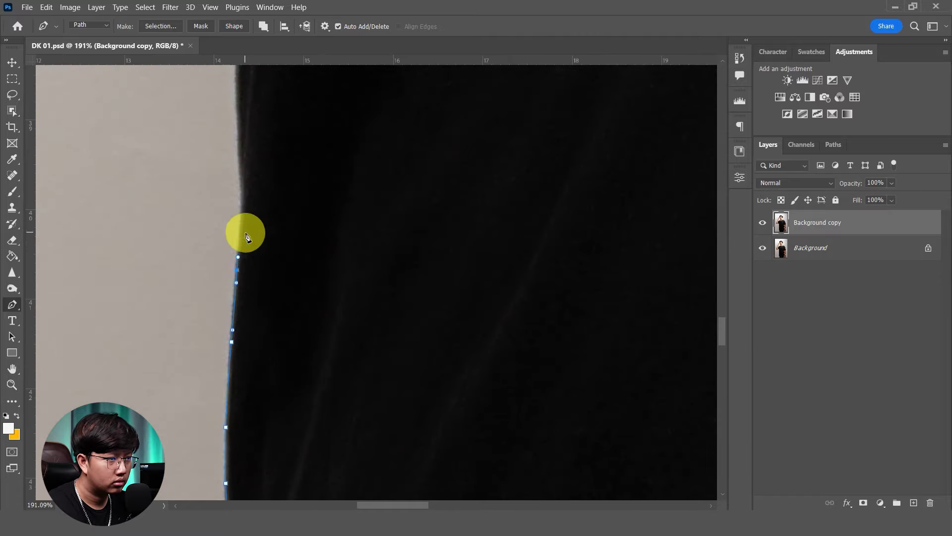
scroll(283, 256, "up", 5)
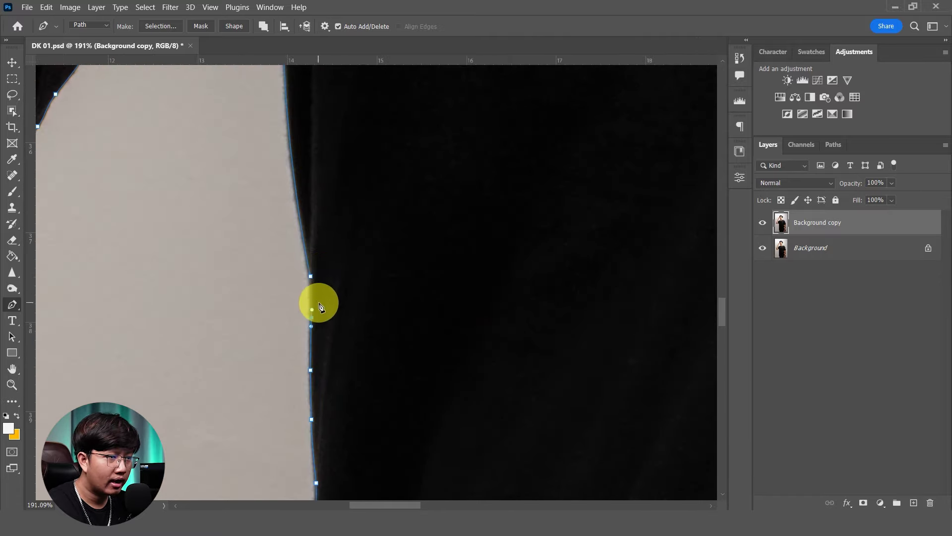
left_click_drag(320, 288, 310, 276)
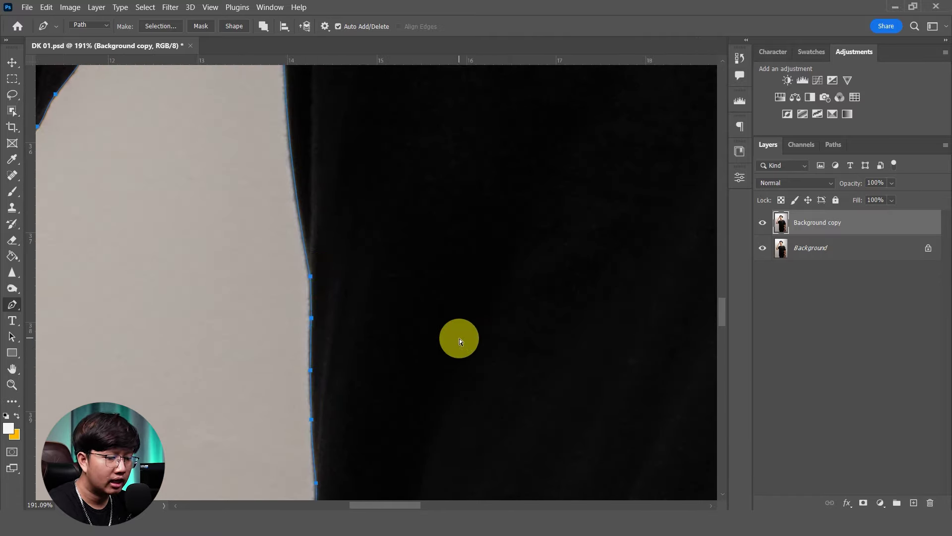
key("ctrl+0")
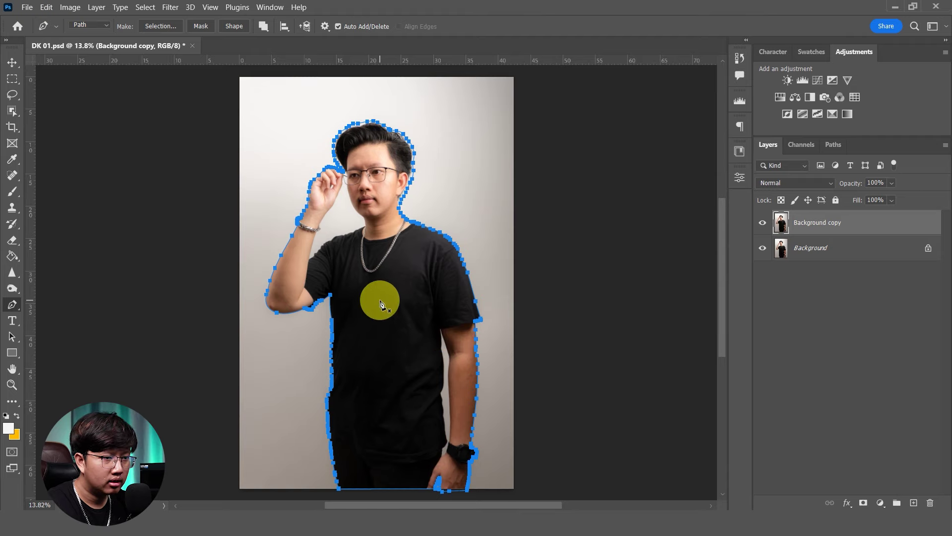
- Convert the traced path into a selection with zero feather
right_click(380, 300)
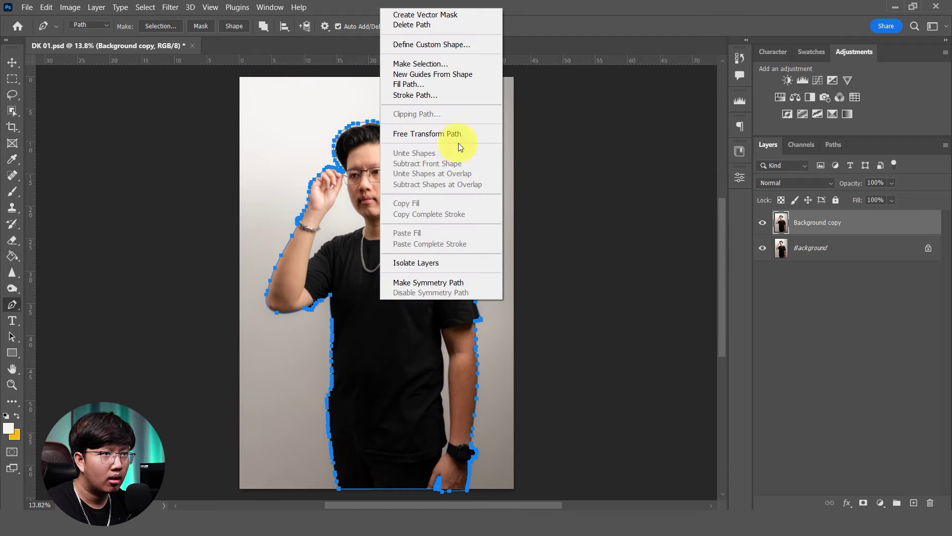
left_click(466, 66)
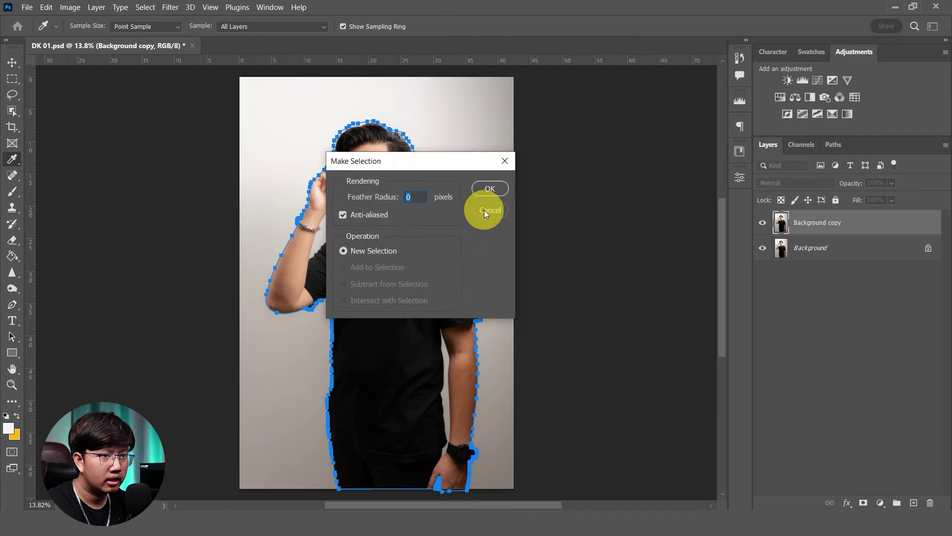
left_click(490, 189)
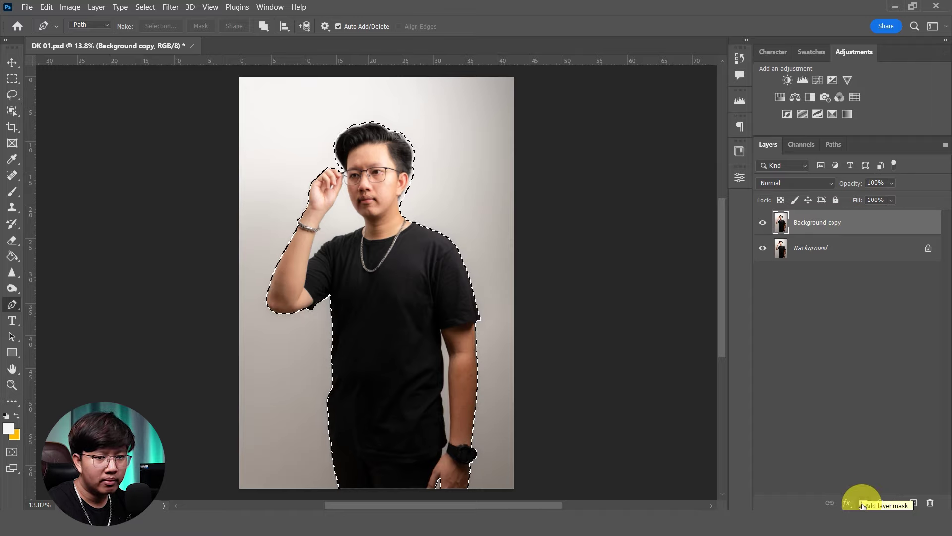
- Add a layer mask to Background copy and hide the Background layer
left_click(863, 504)
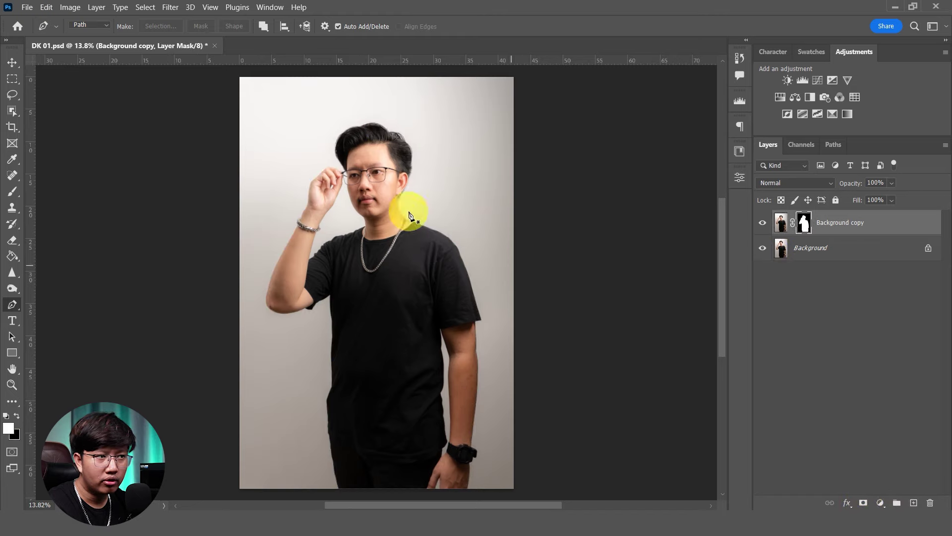
left_click(763, 249)
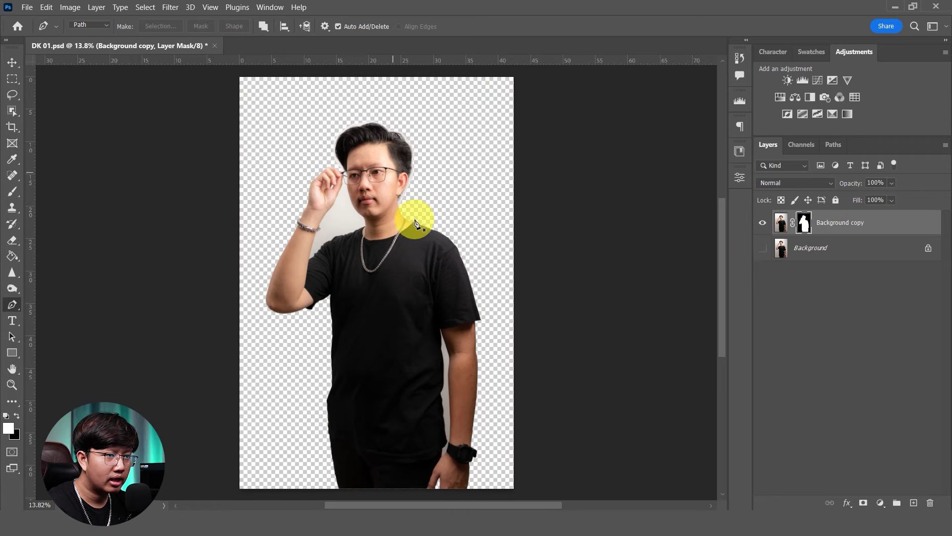
scroll(464, 439, "up", 5)
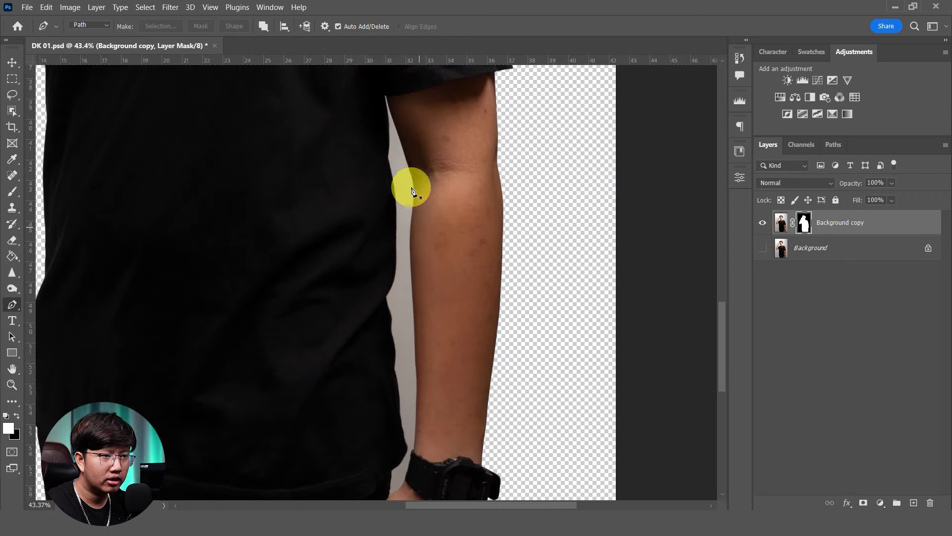
- Zoom to the face and raised arm and extend the Pen path along the shirt edge
left_click_drag(403, 225, 386, 254)
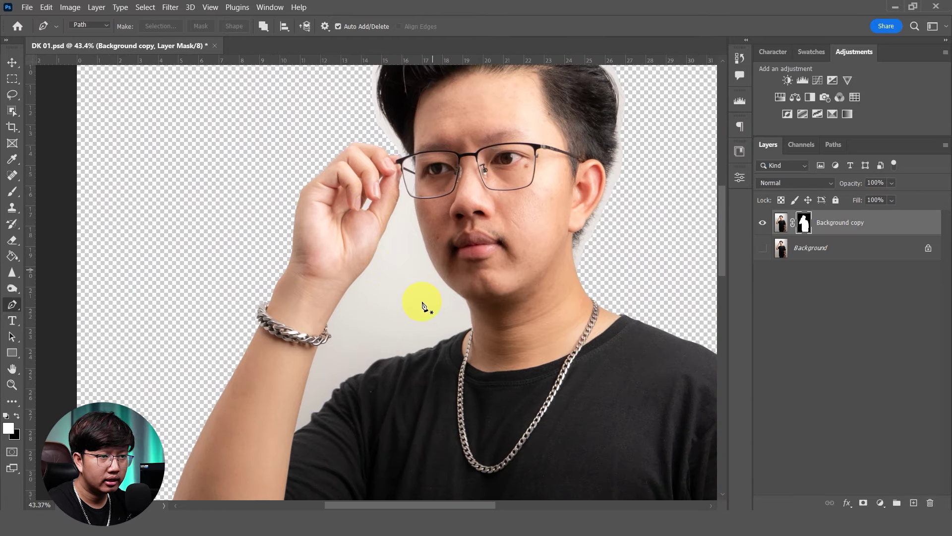
left_click_drag(429, 300, 373, 242)
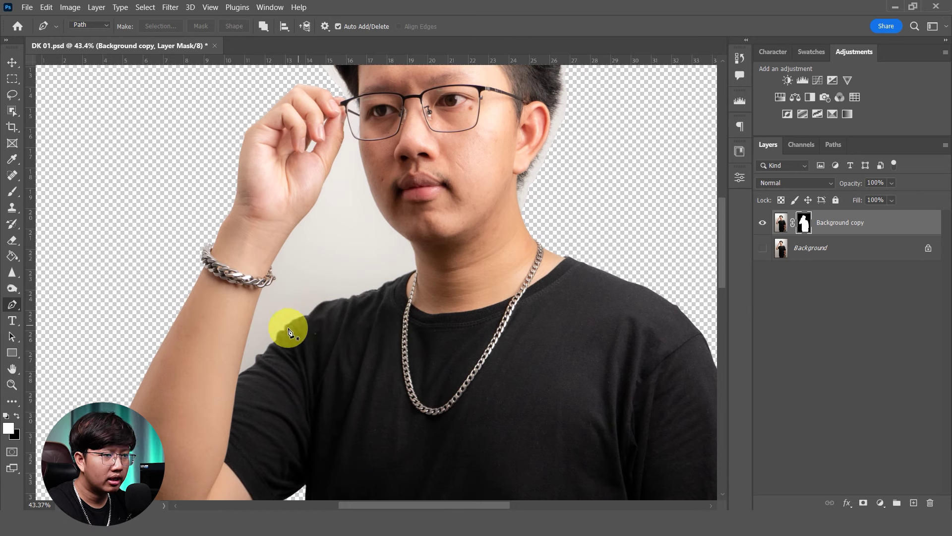
scroll(285, 324, "up", 5)
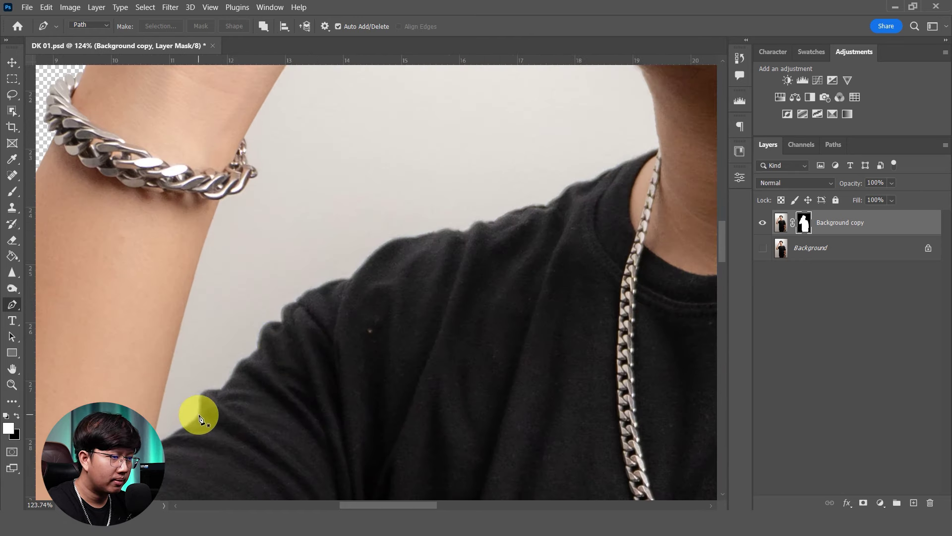
scroll(191, 426, "up", 2)
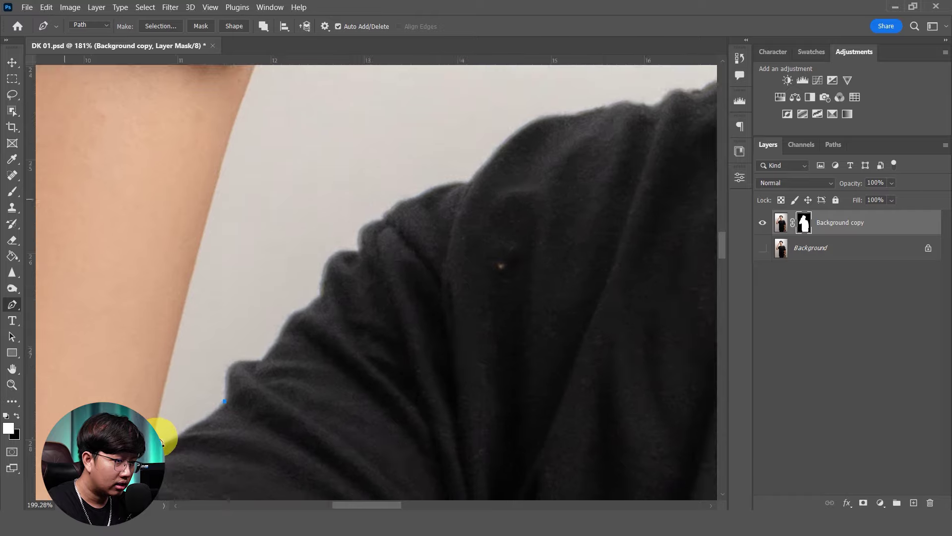
left_click_drag(209, 417, 205, 421)
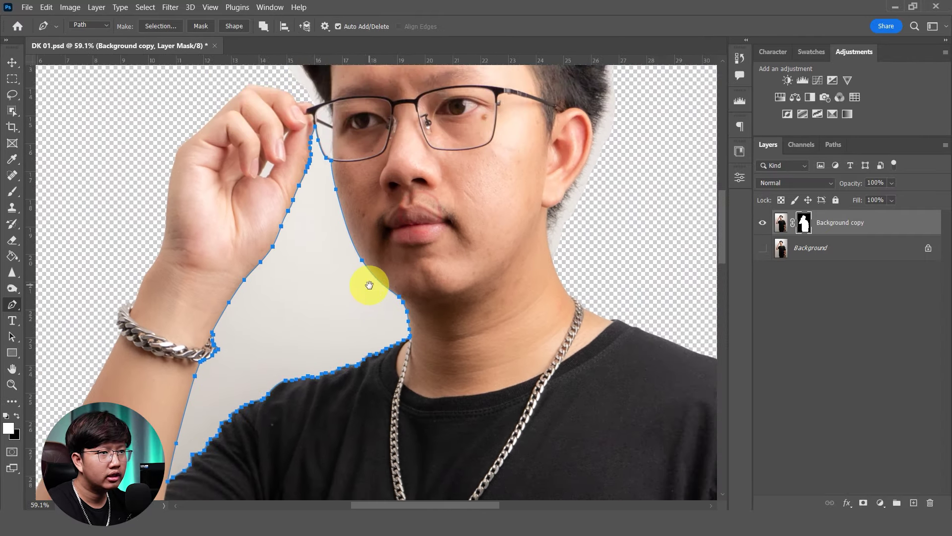
- Turn the gap path into a selection with no feathering
right_click(328, 244)
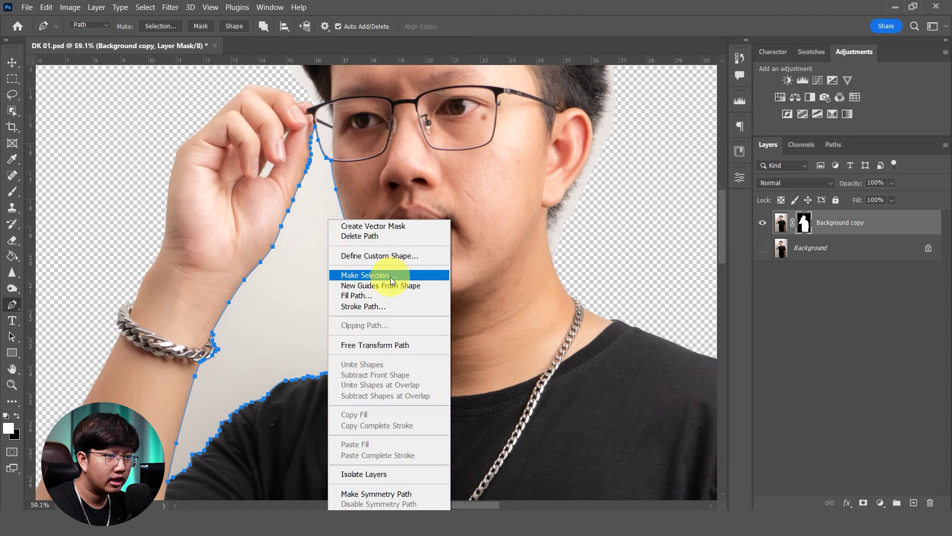
left_click(410, 277)
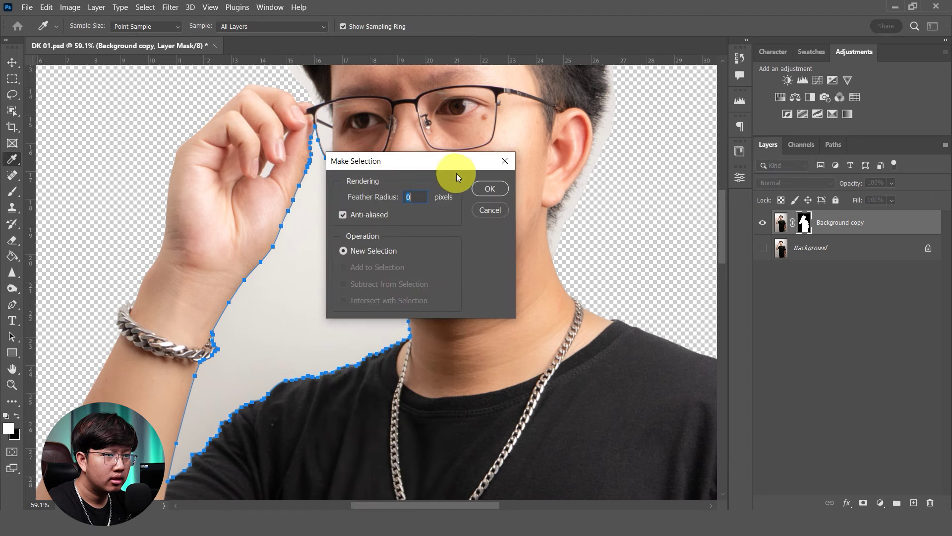
left_click(500, 190)
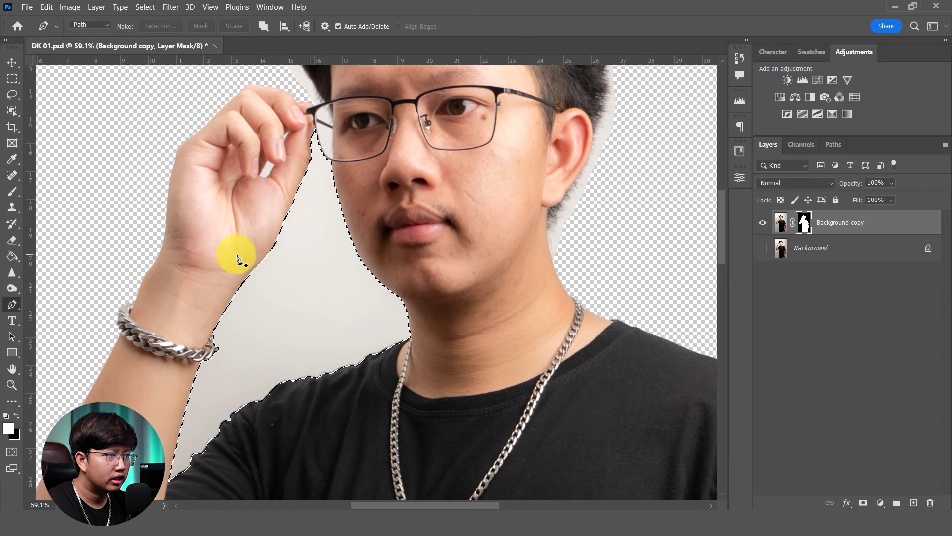
- Paint black on the mask with a 300 brush over the gap, then deselect
left_click_drag(12, 192, 67, 195)
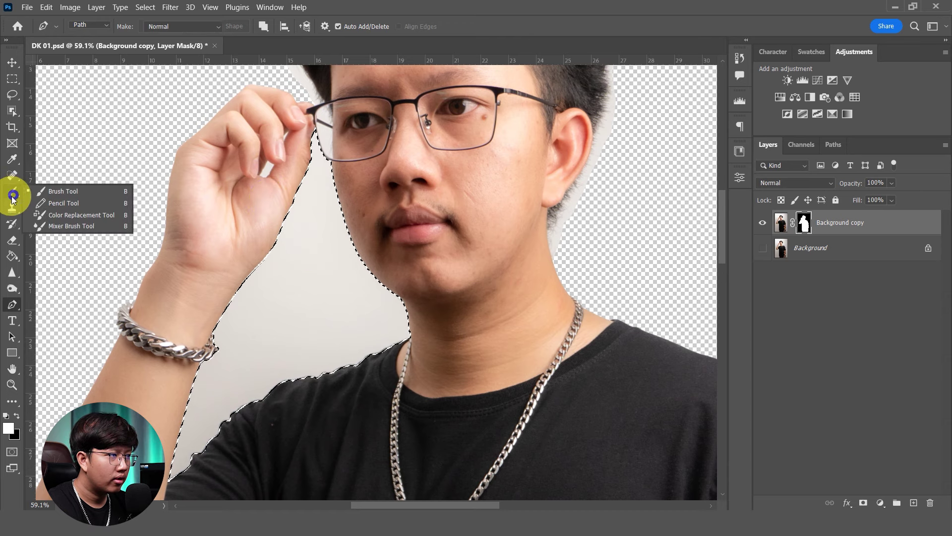
left_click(79, 192)
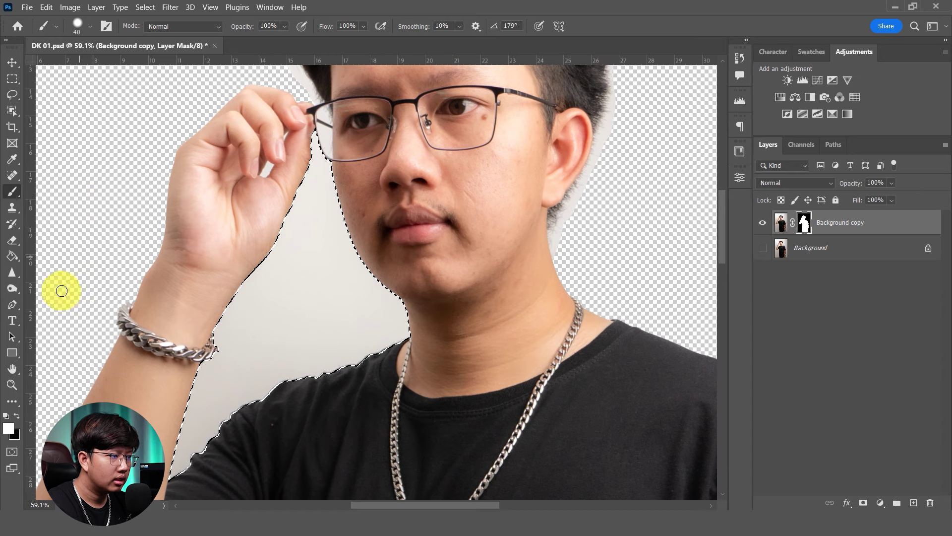
left_click(18, 417)
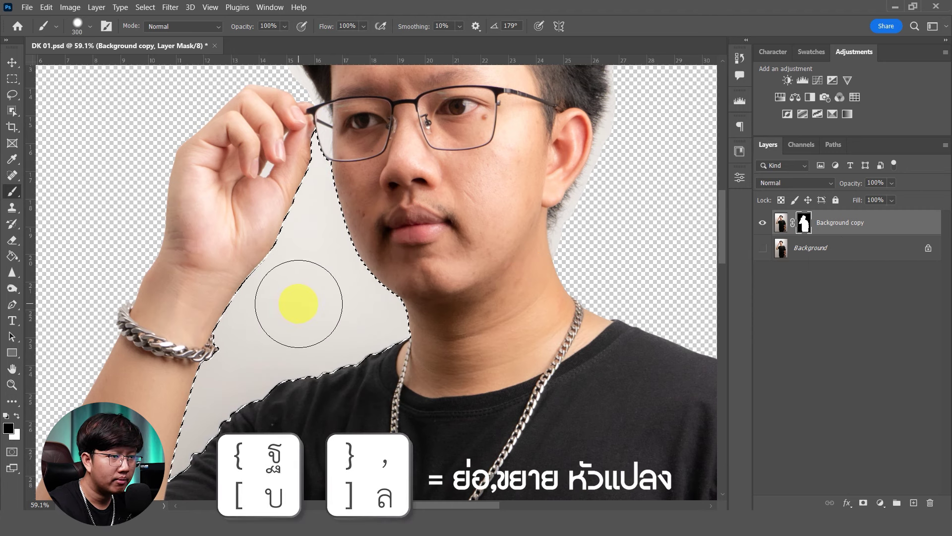
key("bracketleft")
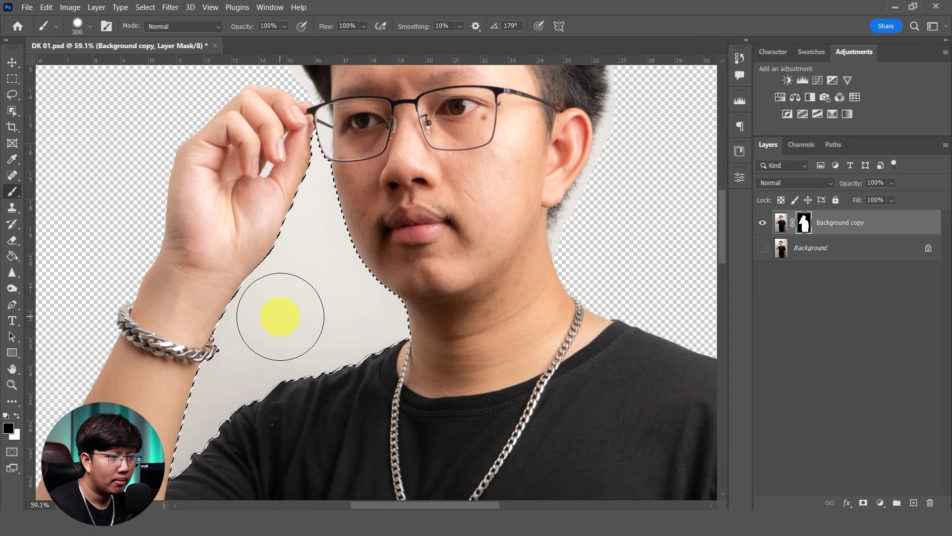
left_click_drag(283, 255, 235, 331)
mouse_move(167, 449)
left_mouse_down()
mouse_move(461, 308)
mouse_move(440, 362)
mouse_move(362, 276)
mouse_move(428, 326)
left_mouse_up()
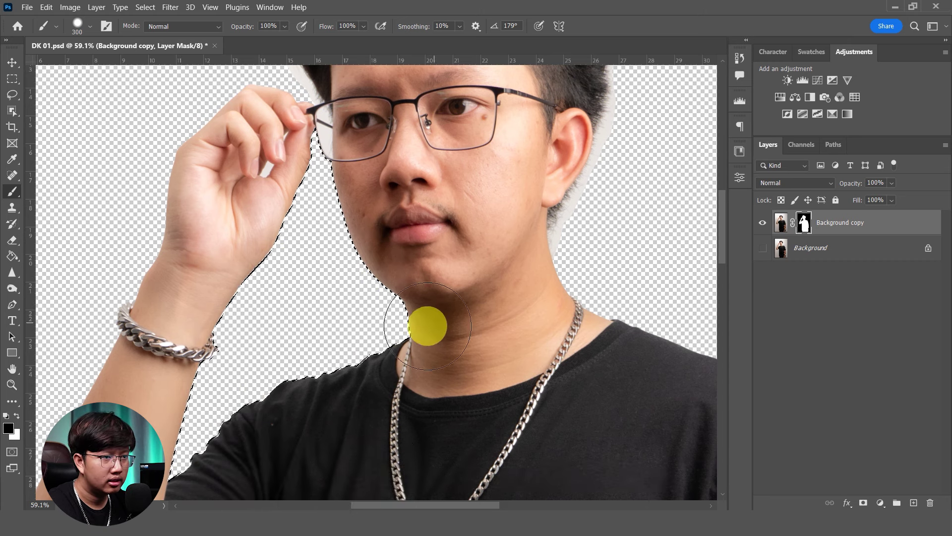
key("ctrl+d")
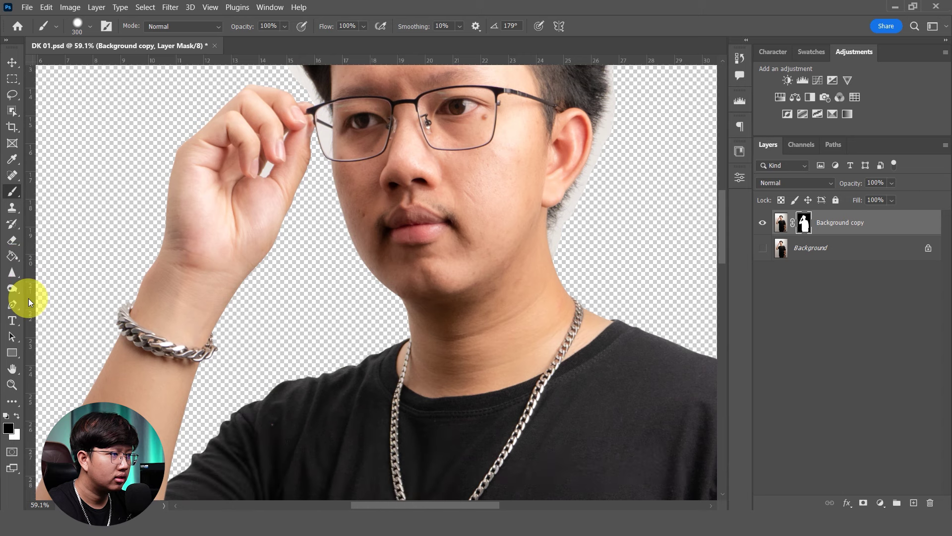
- Zoom into the fingertips and trace a Pen path around the gap between the fingers
left_click(13, 310)
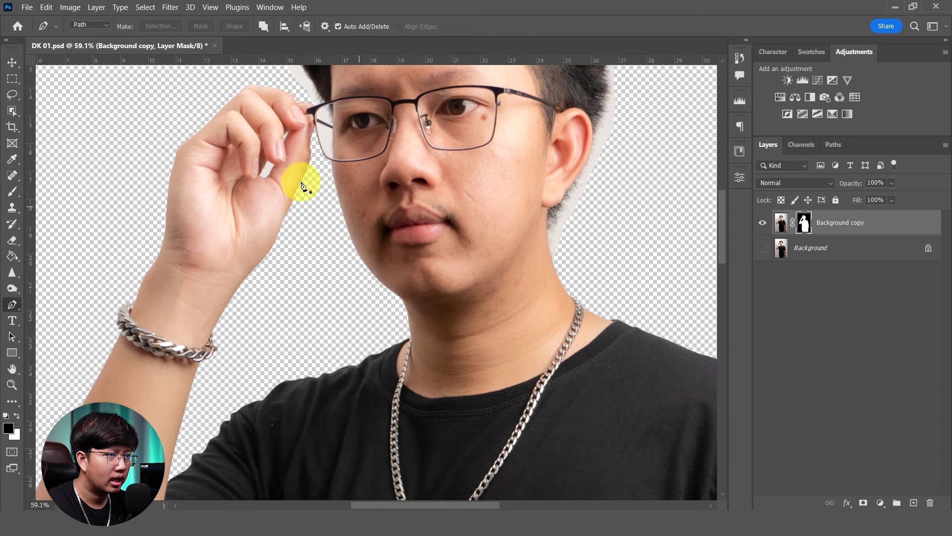
left_click_drag(294, 159, 313, 277)
scroll(263, 277, "up", 3)
scroll(315, 270, "up", 2)
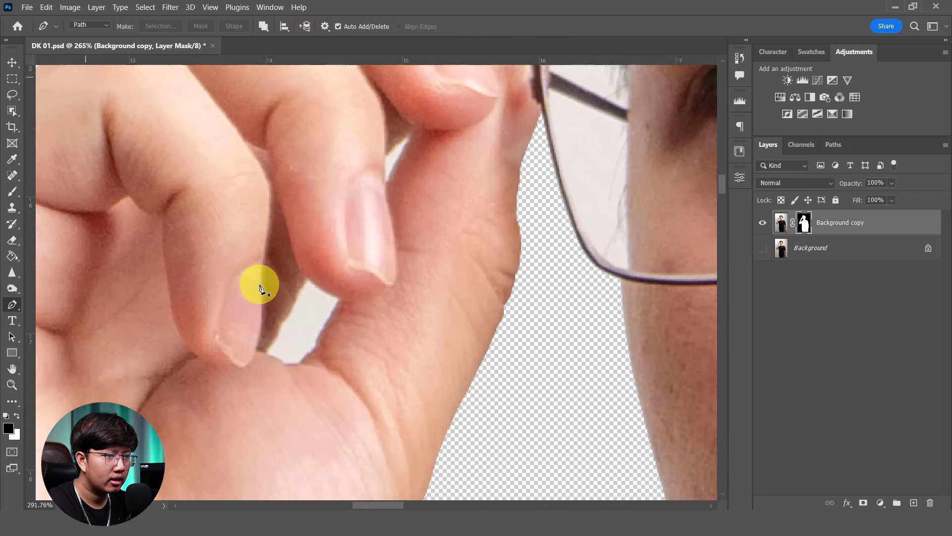
scroll(259, 283, "up", 2)
left_click(315, 276)
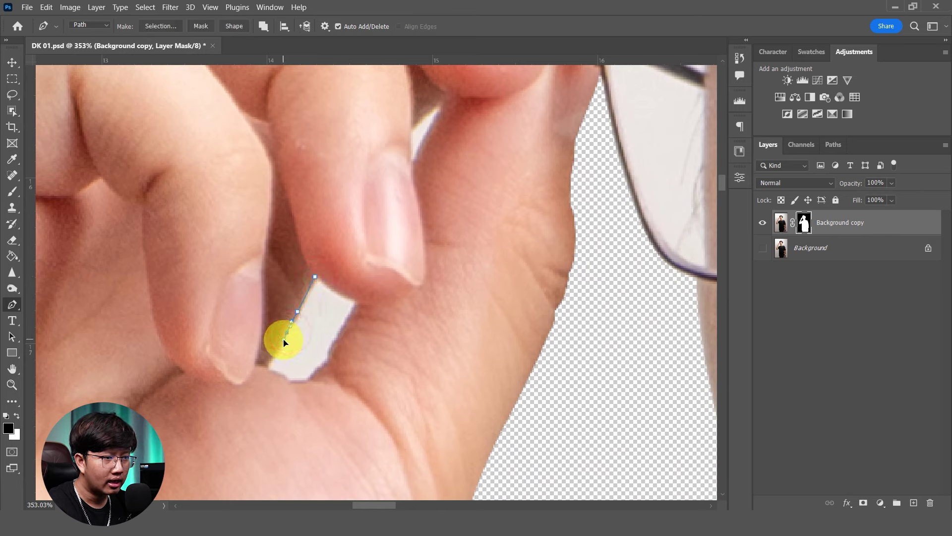
left_click_drag(280, 354, 268, 366)
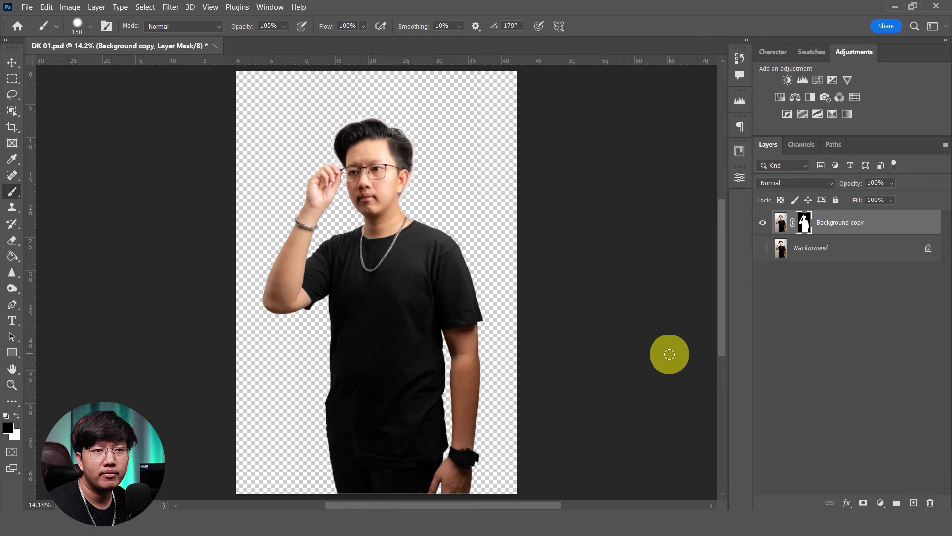
left_click(855, 249)
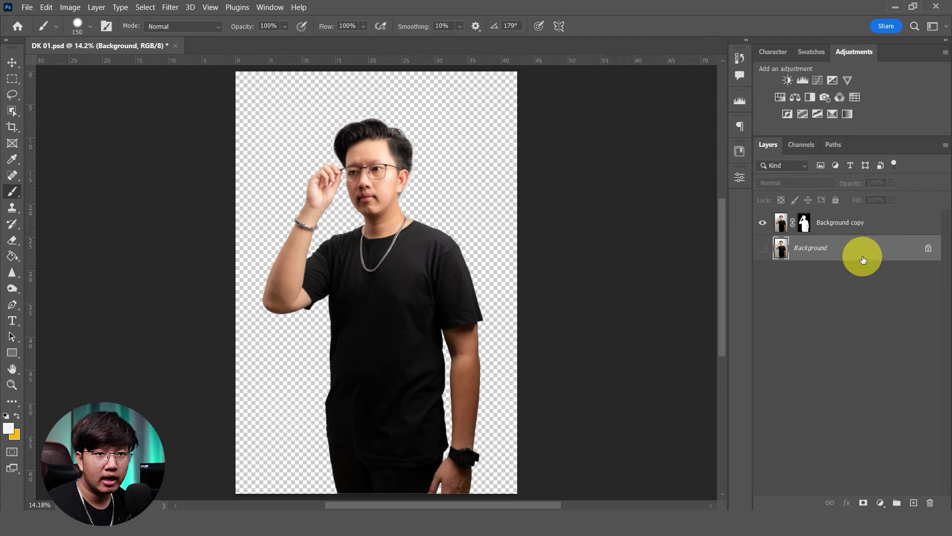
- Duplicate the Background layer as Background copy 2 and make it visible
left_click_drag(869, 255, 912, 502)
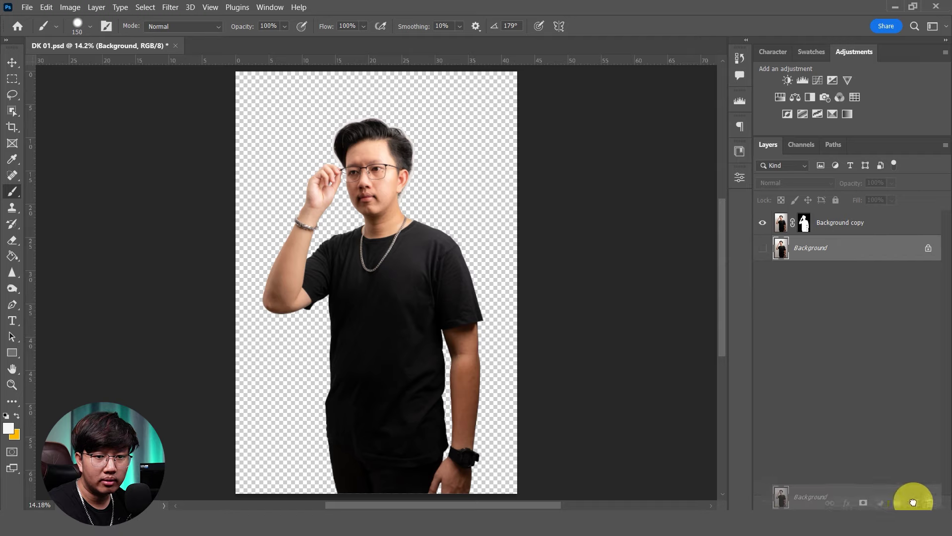
left_click_drag(914, 504, 914, 503)
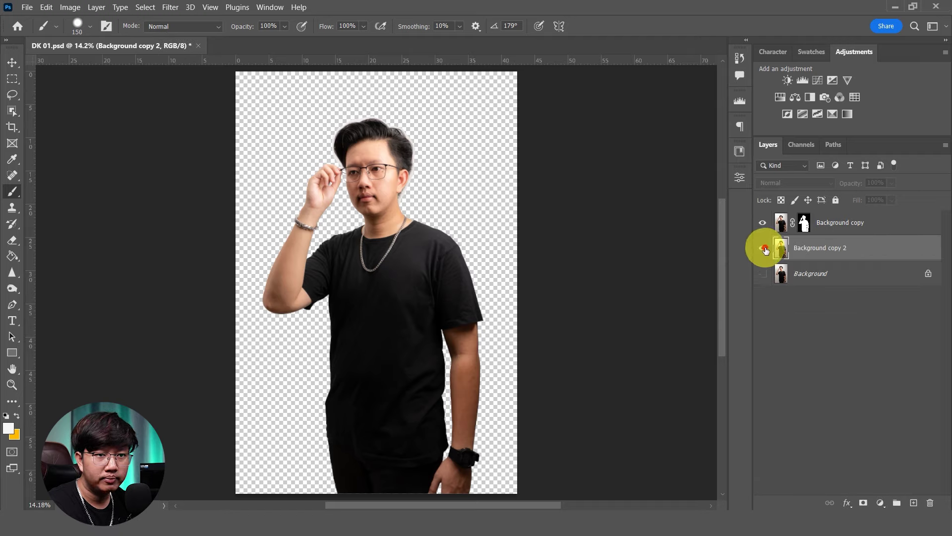
left_click(764, 248)
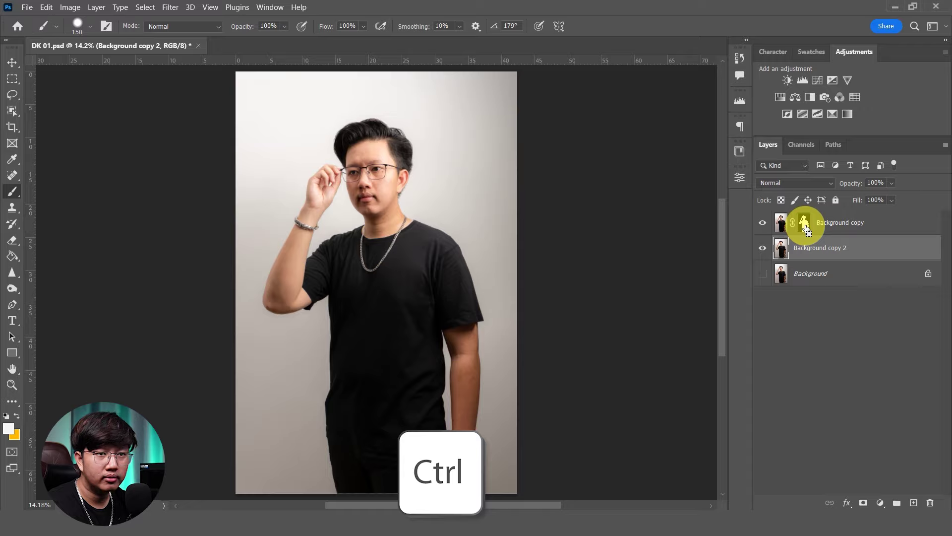
- Load Background copy's mask as a selection of the man and open Select and Mask
left_click(805, 225, "ctrl")
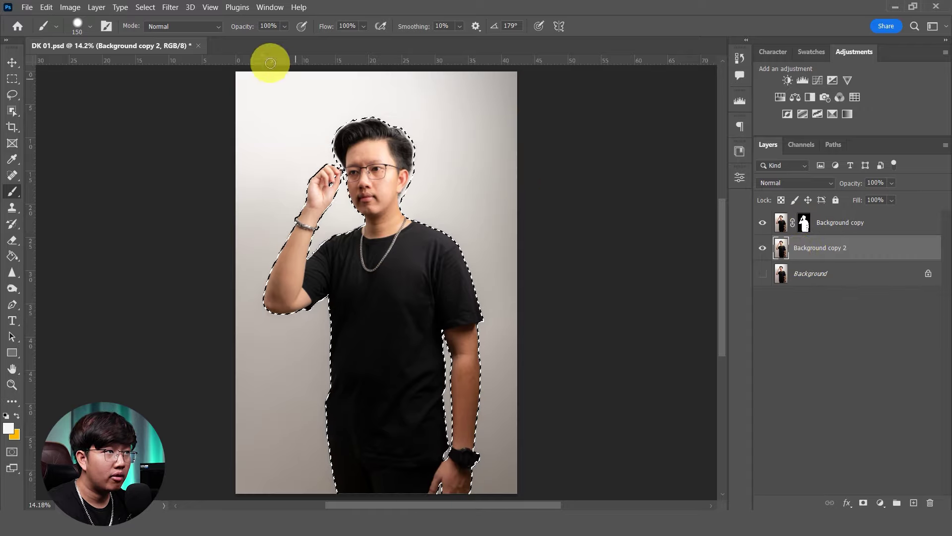
left_click(152, 7)
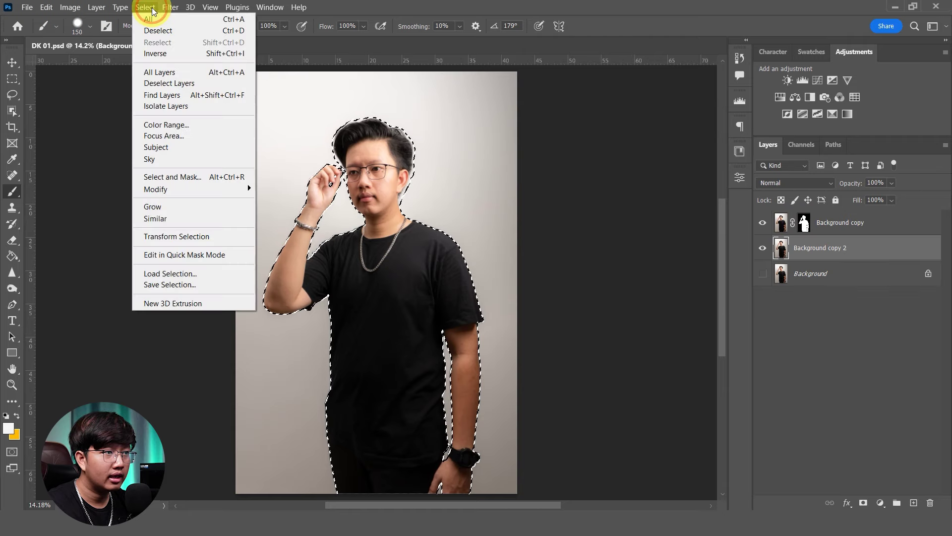
left_click(202, 181)
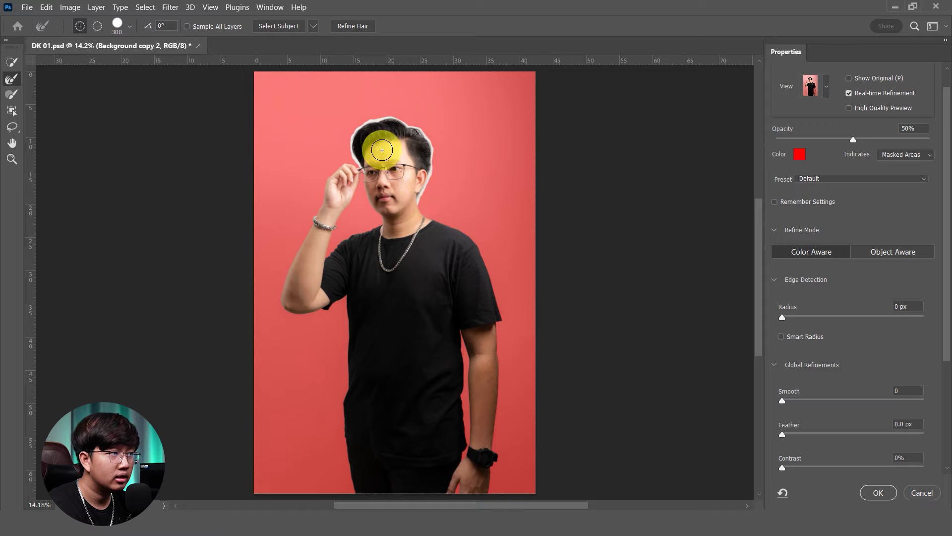
- Switch to the Refine Edge Brush, zoom into the hairline and shrink the brush to 100
left_click(11, 80)
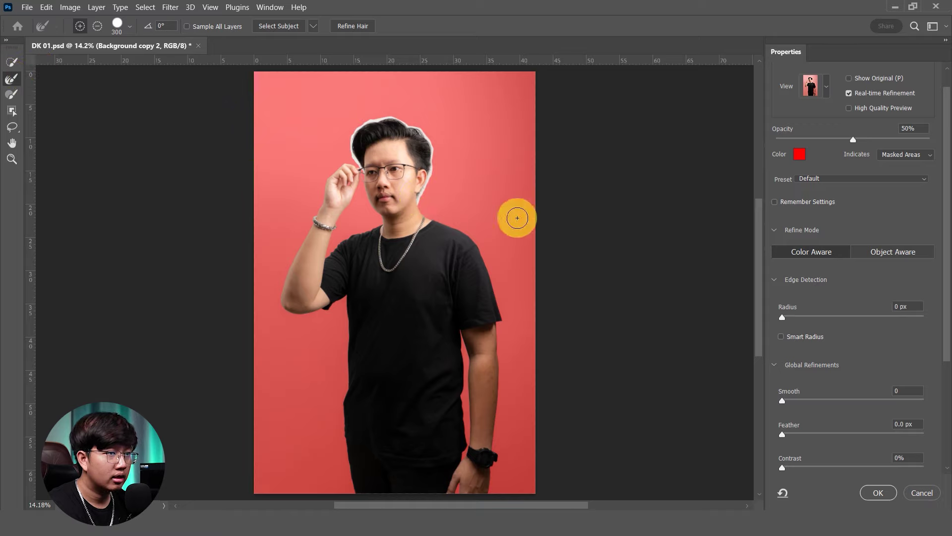
scroll(385, 122, "up", 1)
scroll(531, 196, "up", 2)
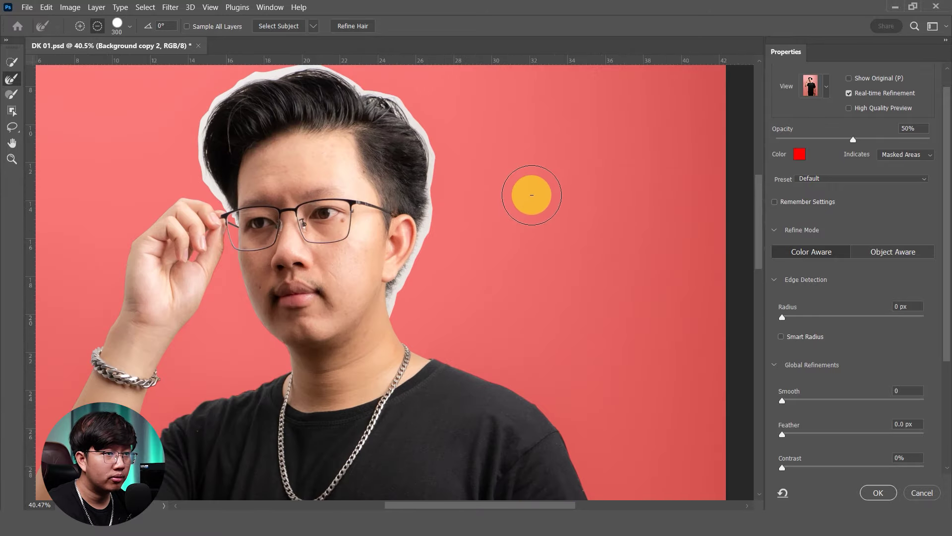
scroll(528, 204, "up", 1)
scroll(430, 201, "up", 1)
left_click_drag(232, 152, 464, 304)
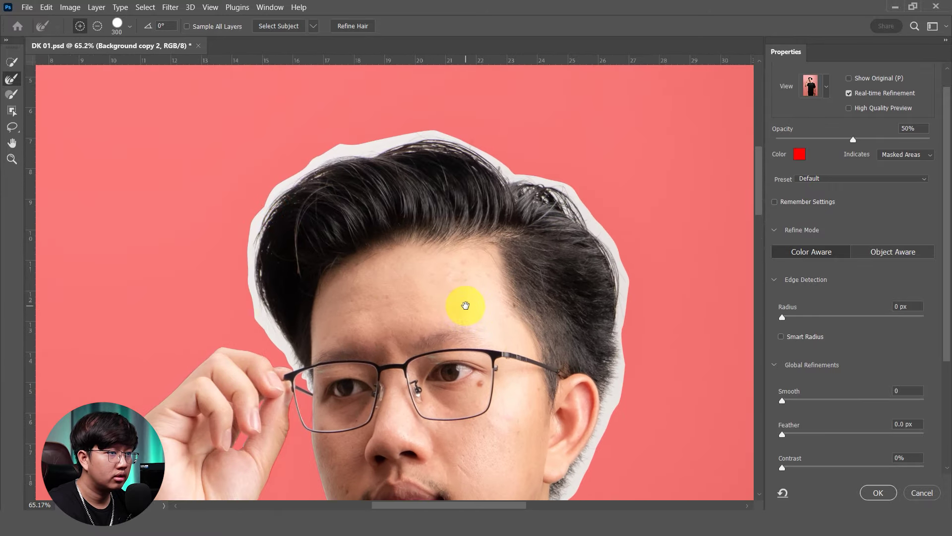
scroll(304, 277, "down", 1)
scroll(319, 284, "up", 2)
scroll(324, 284, "up", 1)
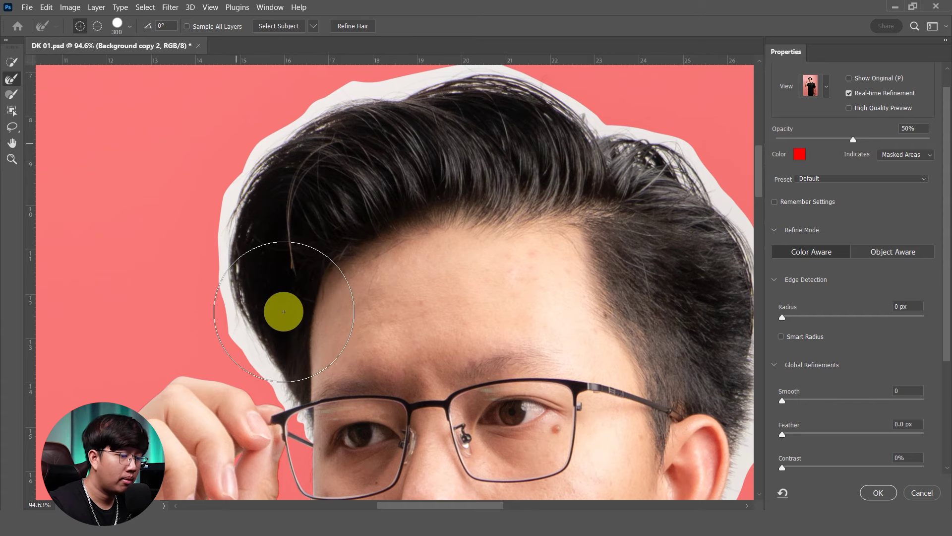
key("bracketleft")
key("bracketleft")
key("bracketleft")
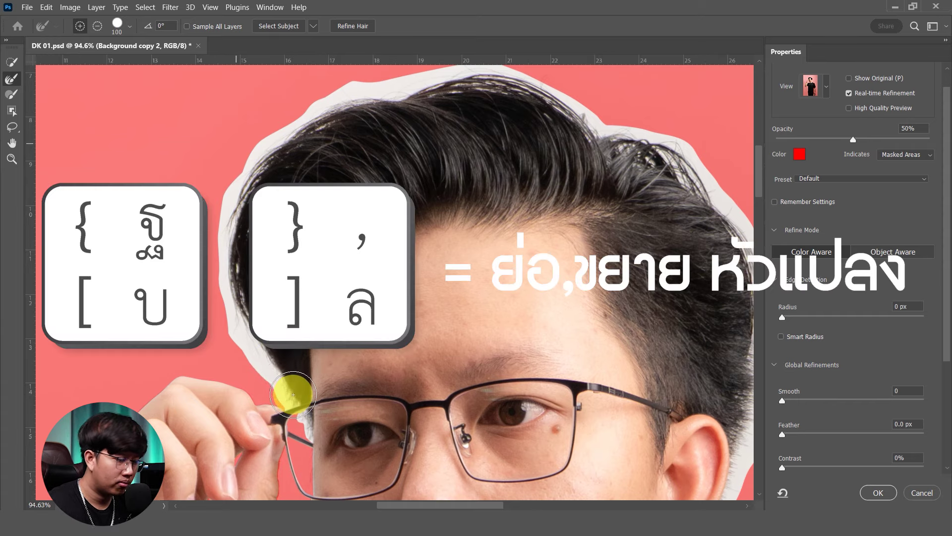
key("bracketleft")
- Paint along the hairline and top of the head with a 60–80 brush to refine the fringe
left_click_drag(294, 361, 264, 308)
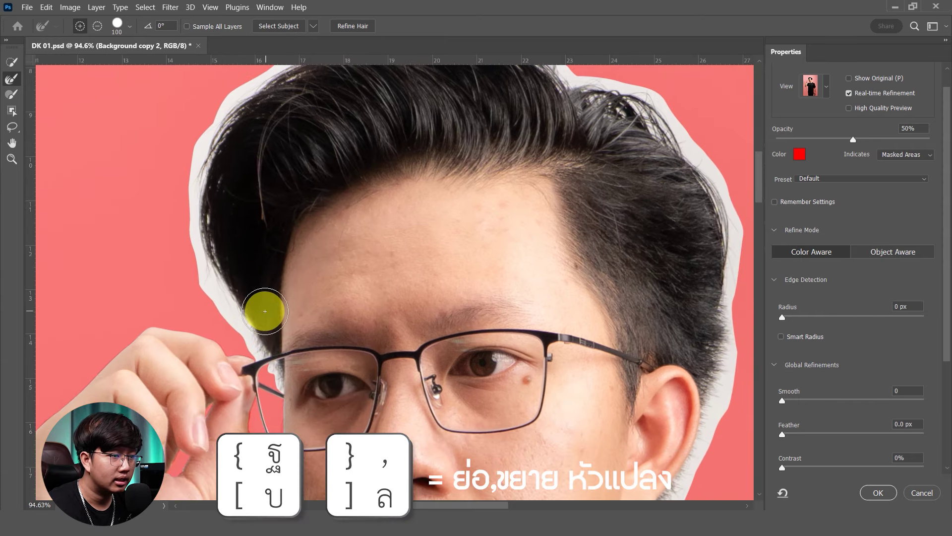
scroll(245, 323, "up", 2)
key("bracketleft")
key("bracketleft")
key("bracketleft")
left_click_drag(270, 363, 192, 265)
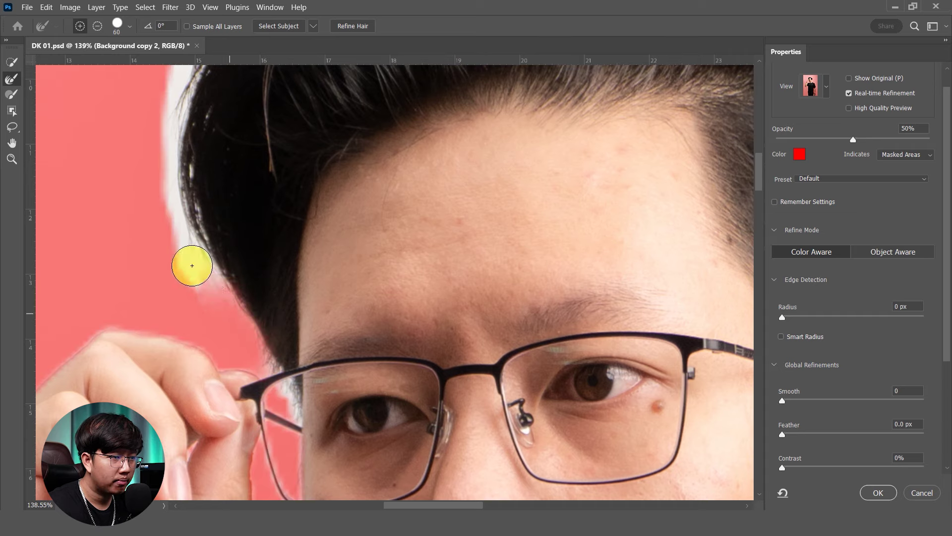
key("bracketright")
left_click_drag(192, 265, 171, 117)
key("bracketright")
left_click_drag(185, 211, 147, 382)
mouse_move(127, 266)
left_mouse_down()
mouse_move(149, 266)
mouse_move(223, 153)
mouse_move(211, 149)
left_mouse_up()
mouse_move(125, 312)
left_mouse_down()
mouse_move(144, 245)
mouse_move(315, 98)
mouse_move(377, 84)
mouse_move(370, 108)
left_mouse_up()
left_click_drag(307, 180, 233, 318)
mouse_move(223, 209)
left_mouse_down()
mouse_move(273, 233)
mouse_move(304, 219)
left_mouse_up()
left_click_drag(719, 323, 402, 250)
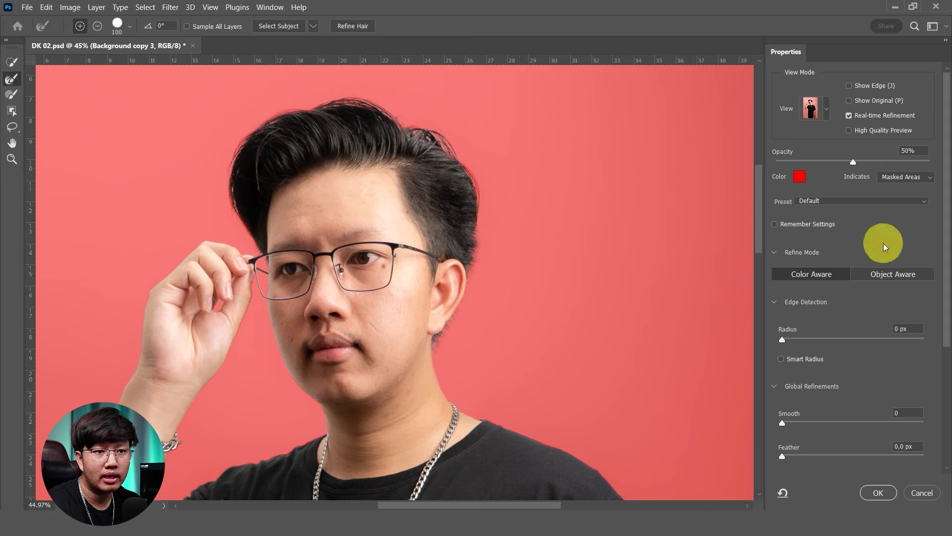
- Try the Smooth and Feather sliders, settling on Smooth 0 and Feather 1.2 px
scroll(885, 247, "down", 1)
scroll(885, 247, "down", 1)
scroll(885, 247, "down", 3)
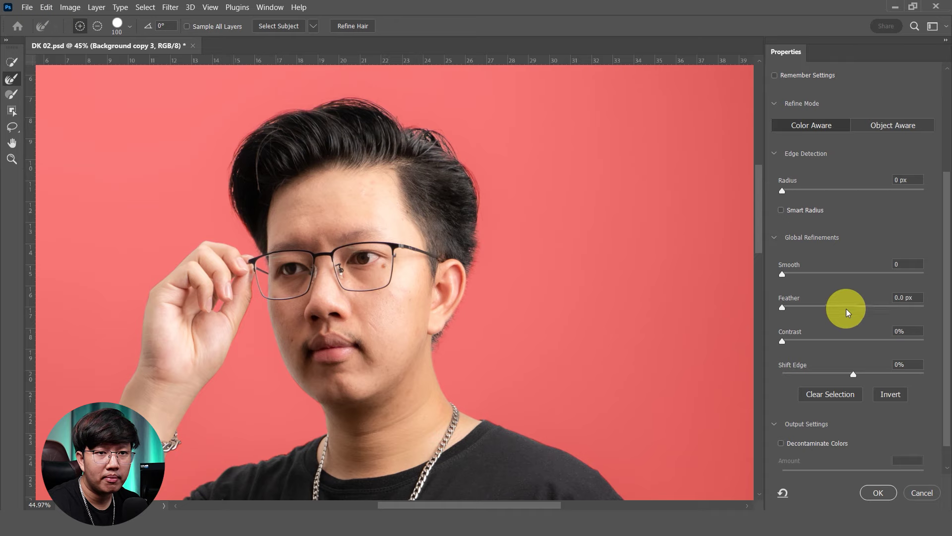
scroll(843, 302, "down", 1)
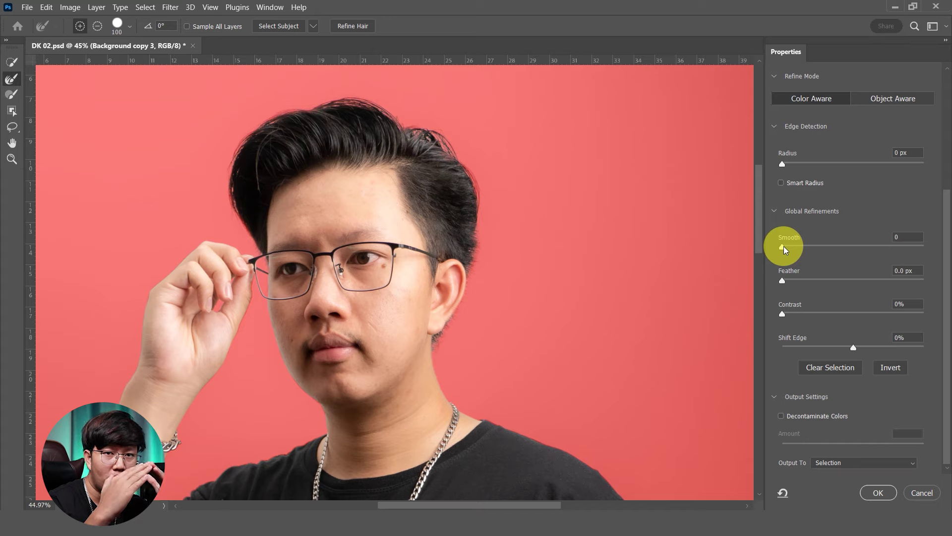
mouse_move(783, 248)
left_mouse_down()
mouse_move(819, 248)
mouse_move(723, 290)
left_mouse_up()
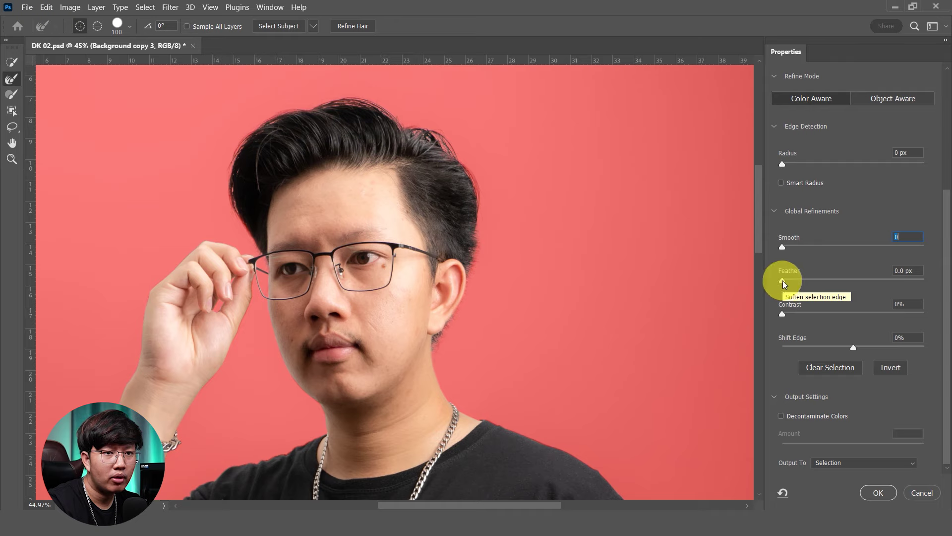
left_click_drag(782, 281, 821, 281)
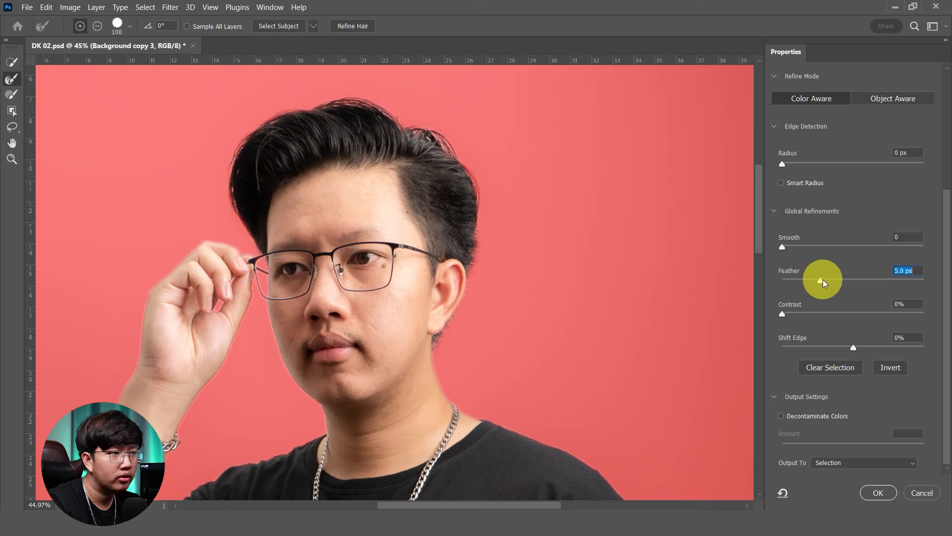
left_click_drag(822, 281, 859, 281)
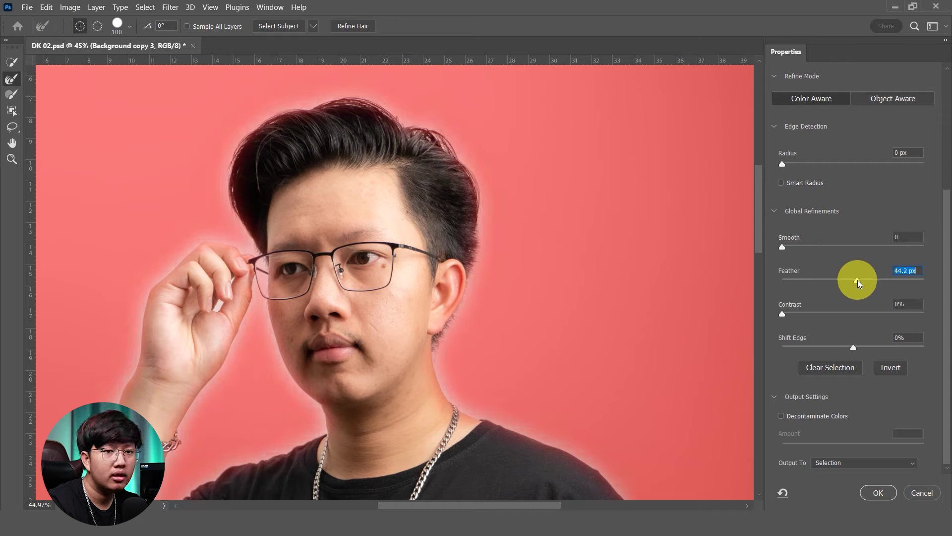
left_click_drag(864, 283, 802, 282)
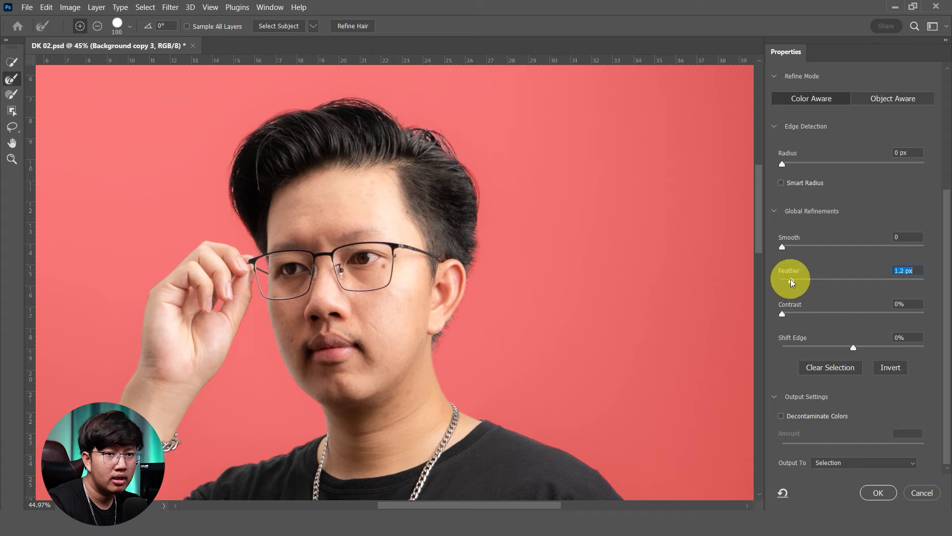
- Set the selection's Feather to 1.3 px and Contrast to 4%
left_click_drag(793, 285, 855, 288)
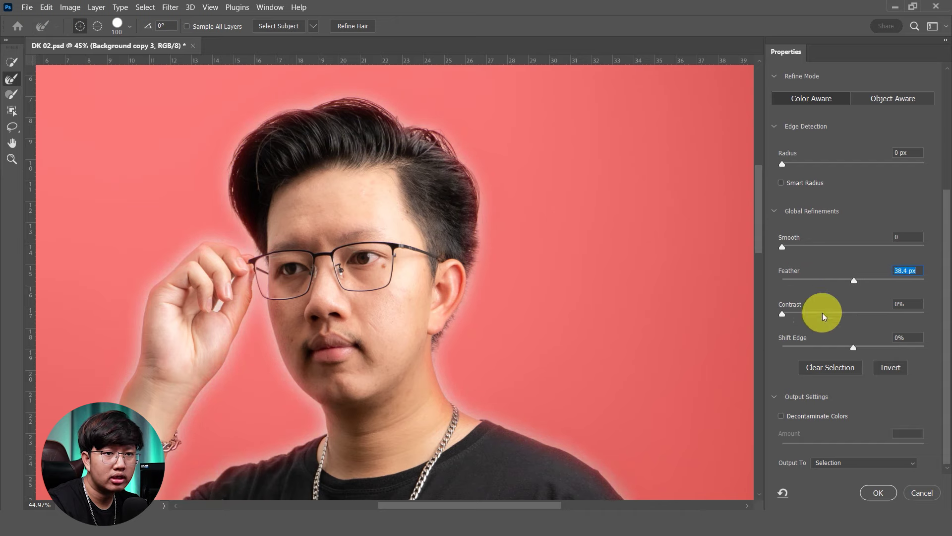
left_click_drag(787, 315, 813, 312)
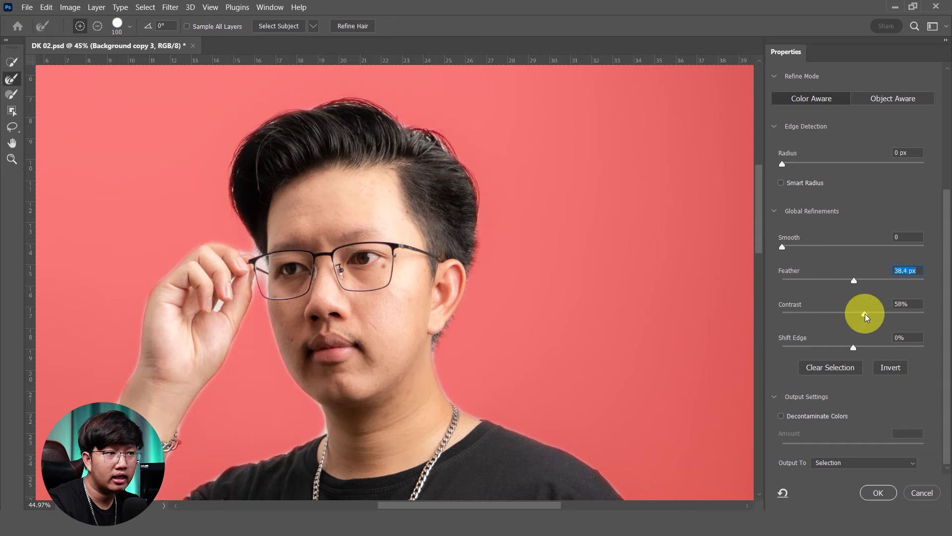
left_click(813, 314)
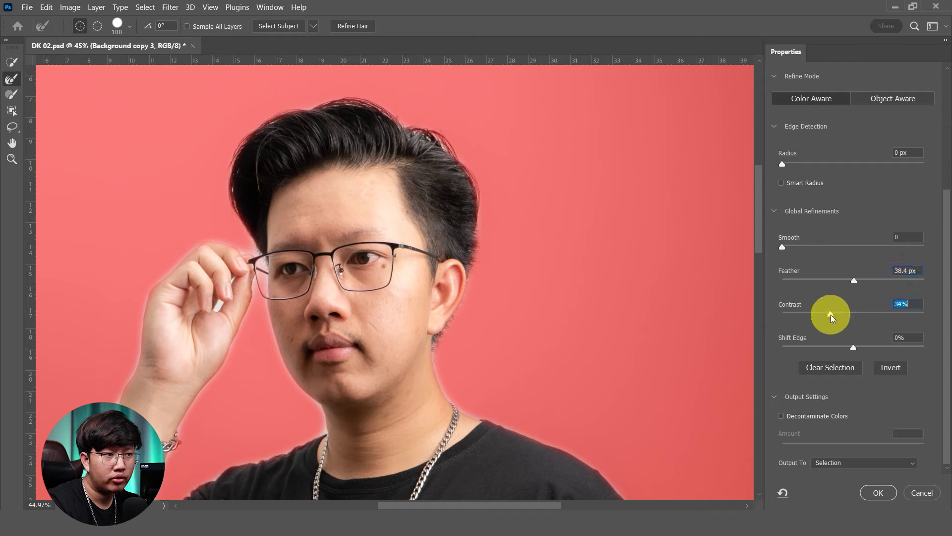
mouse_move(813, 313)
left_mouse_down()
mouse_move(881, 312)
mouse_move(786, 313)
left_mouse_up()
left_click_drag(814, 280, 789, 281)
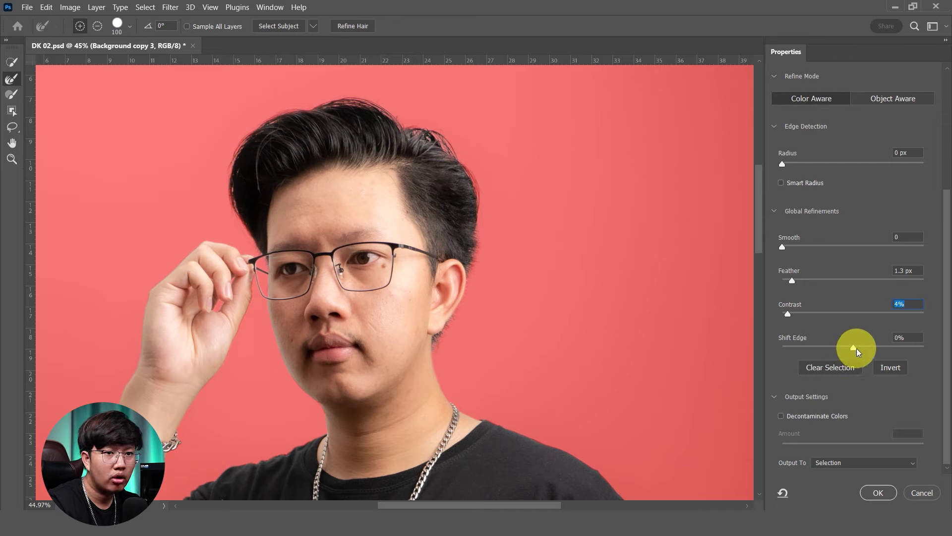
- Test Shift Edge inward and outward, settling at −12%
left_click_drag(853, 348, 811, 347)
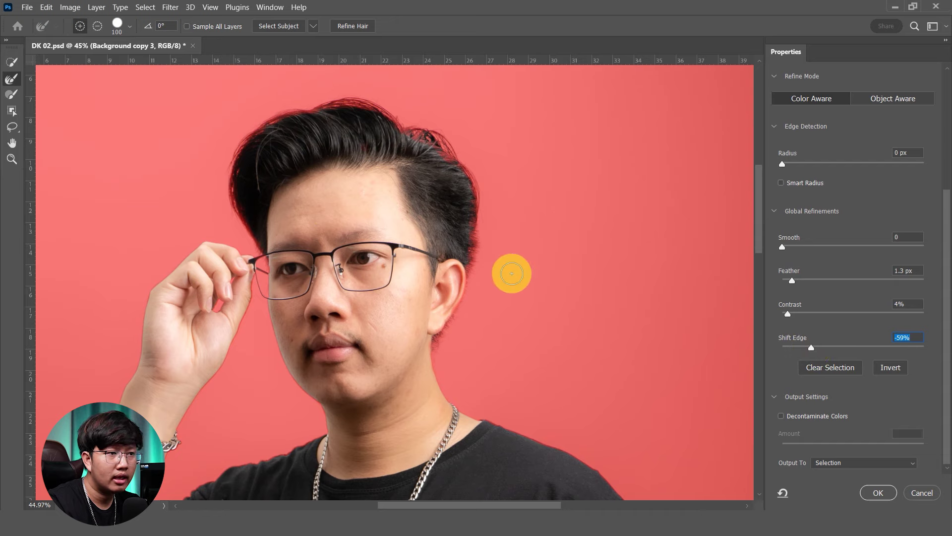
left_click_drag(814, 350, 904, 350)
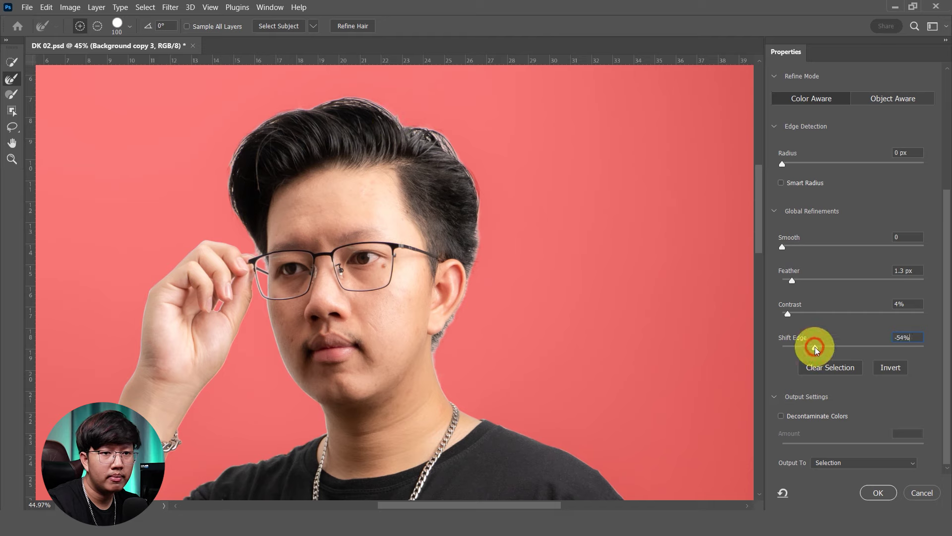
left_click_drag(815, 350, 844, 350)
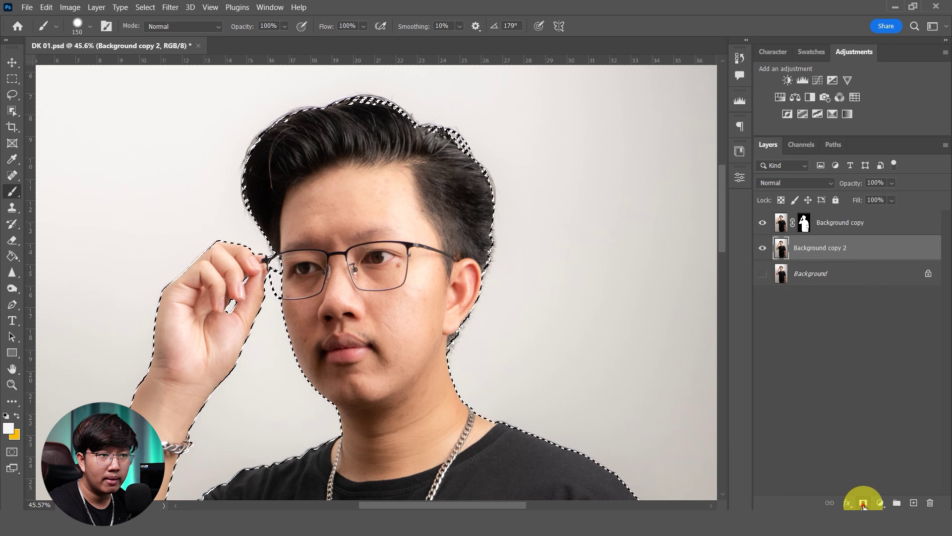
- Mask Background copy 2 with the selection, hide Background copy beneath it, and fit the view
left_click(863, 504)
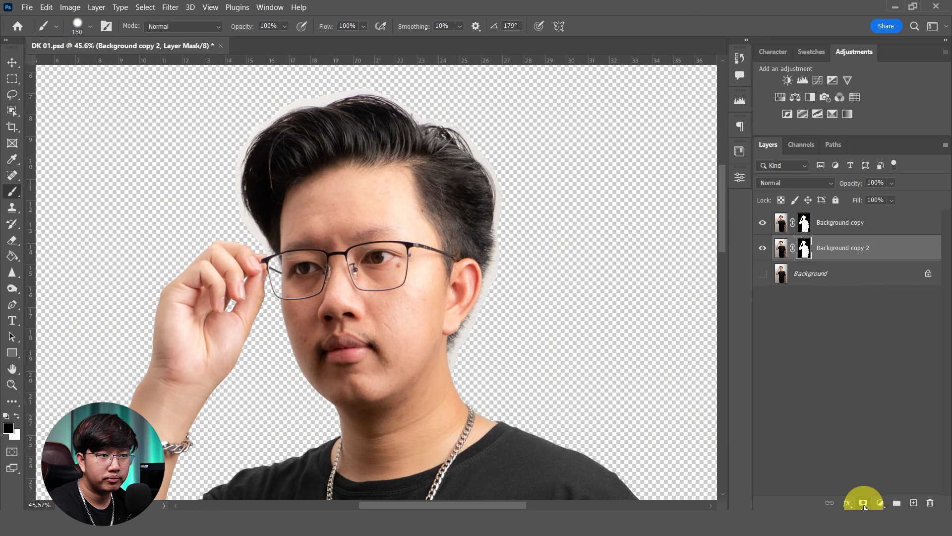
left_click(763, 225)
left_click_drag(829, 222, 829, 253)
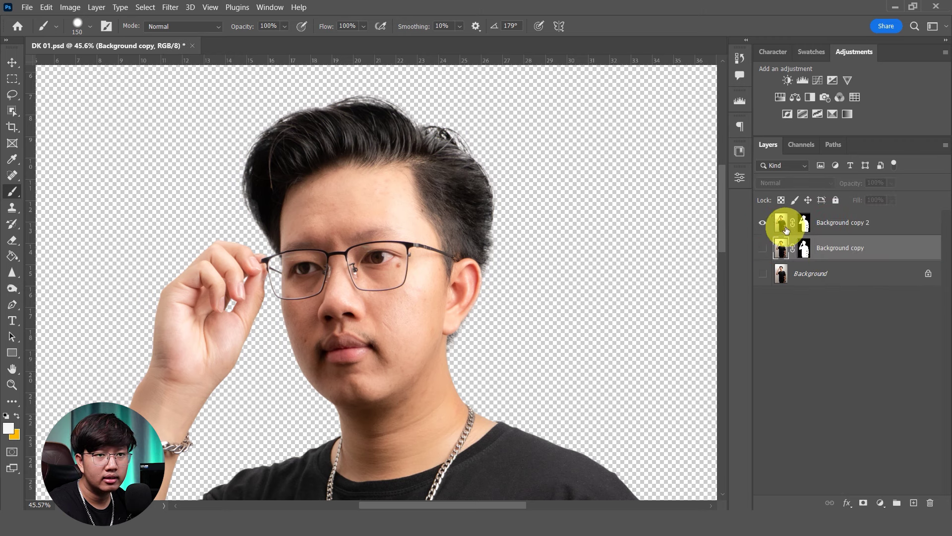
key("ctrl+0")
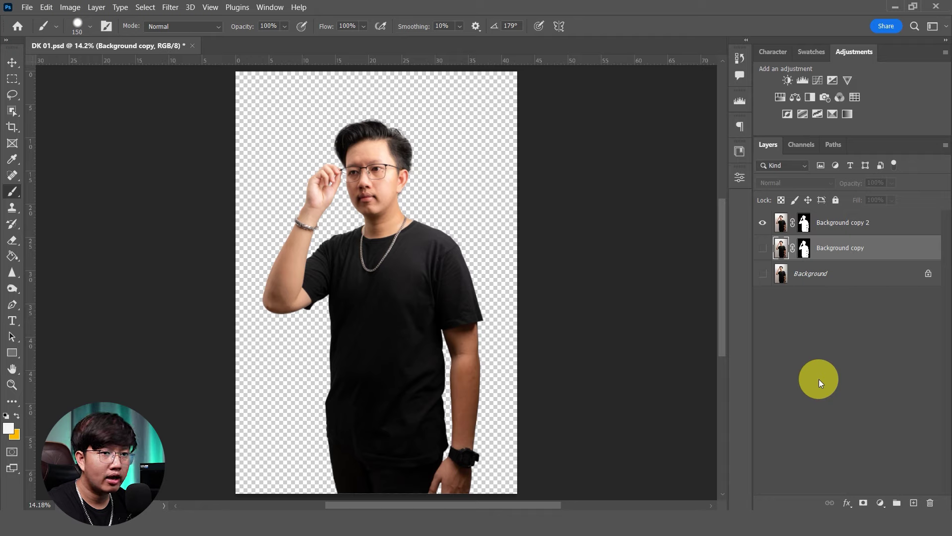
- Add a white ffffff Solid Color fill layer, Color Fill 1
left_click(881, 502)
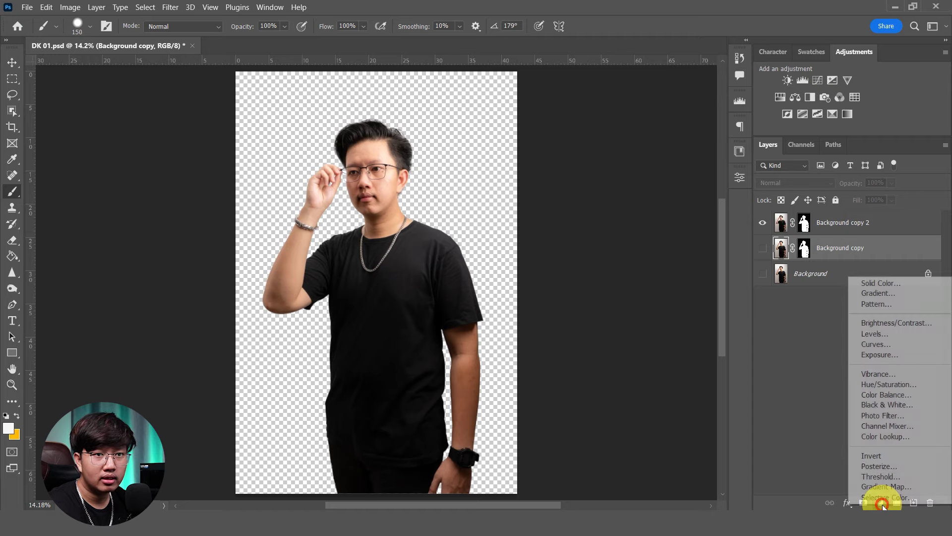
left_click(903, 285)
left_click_drag(536, 177, 486, 142)
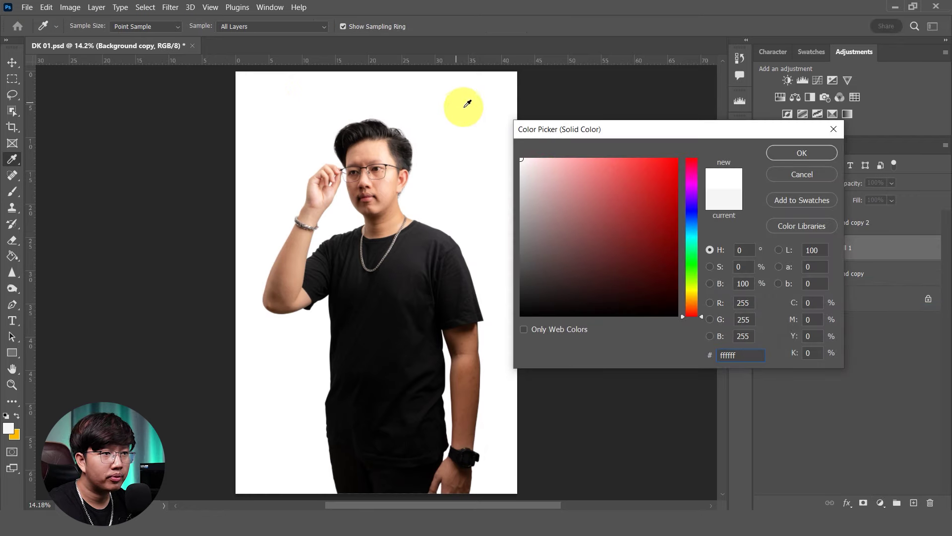
left_click(802, 153)
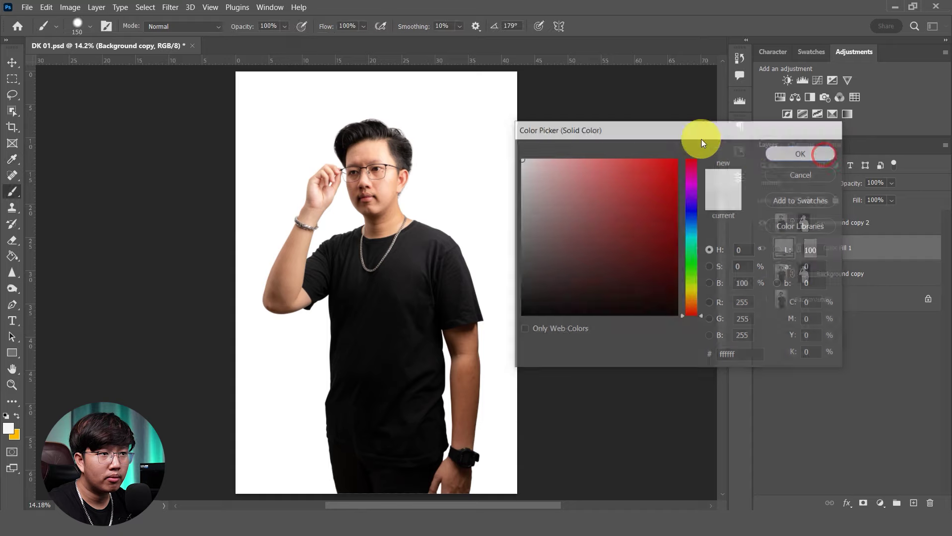
- Switch to the Move tool and zoom around the head, neck and shirt to inspect edges
key("b")
key("v")
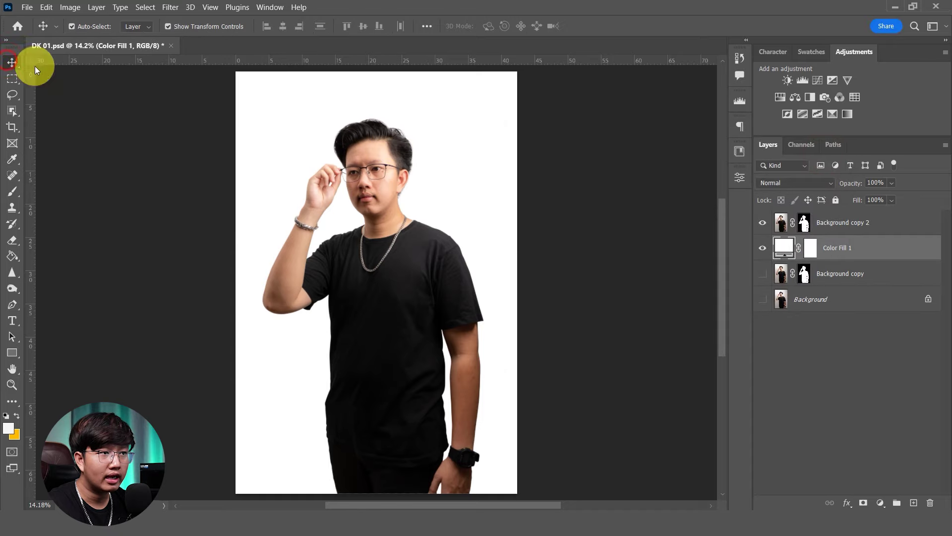
scroll(407, 145, "up", 3)
scroll(404, 136, "up", 2)
mouse_move(408, 228)
left_mouse_down()
mouse_move(411, 269)
mouse_move(462, 181)
left_mouse_up()
mouse_move(502, 356)
left_mouse_down()
mouse_move(502, 238)
mouse_move(507, 376)
left_mouse_up()
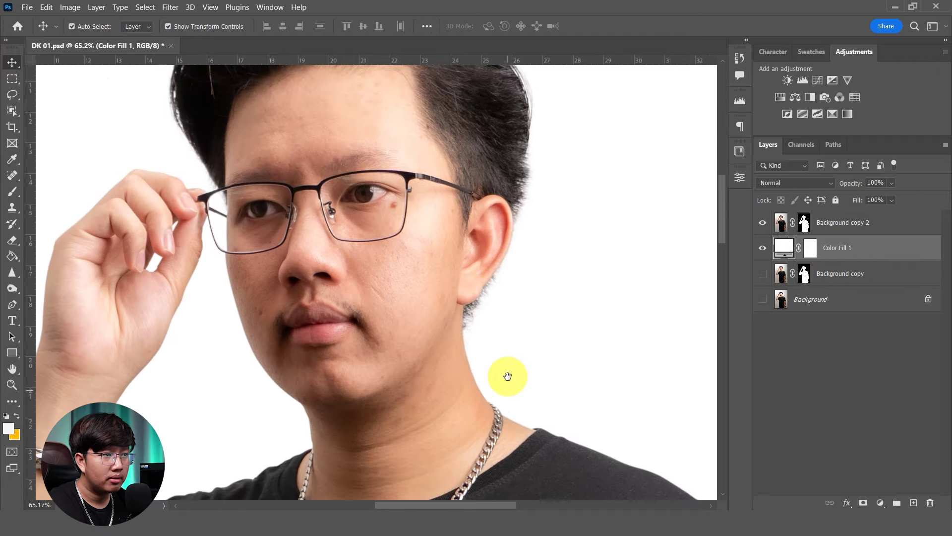
scroll(491, 248, "down", 2)
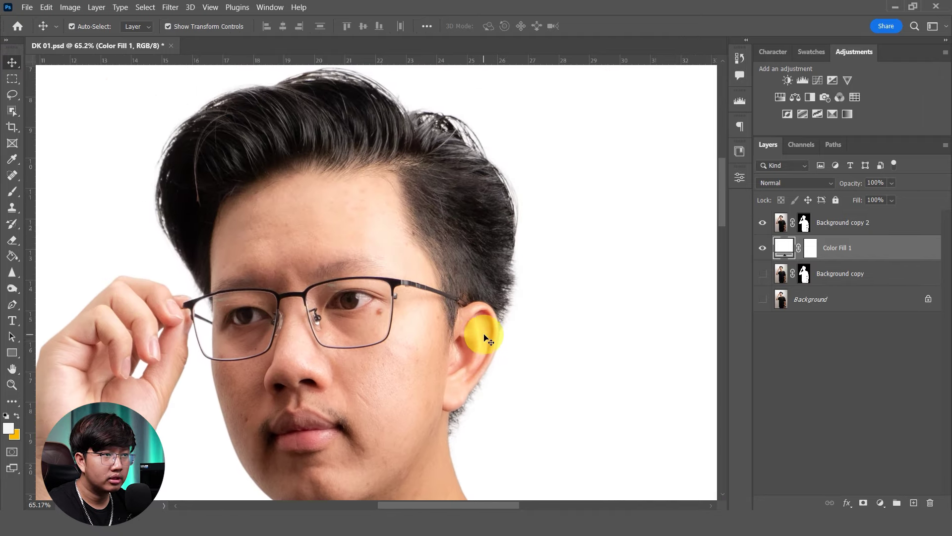
scroll(484, 317, "down", 2)
scroll(484, 317, "down", 2)
mouse_move(536, 365)
left_mouse_down()
mouse_move(453, 219)
mouse_move(454, 245)
left_mouse_up()
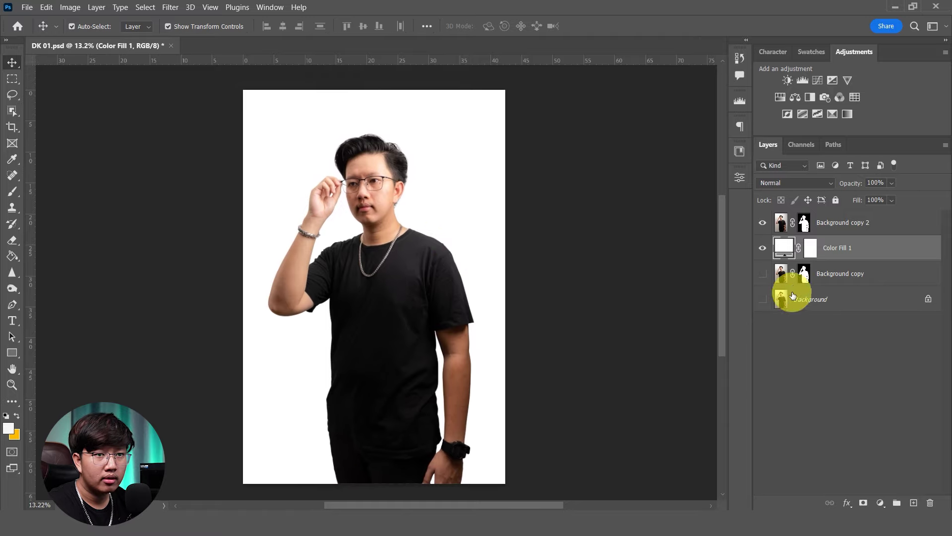
- Test black, white and dark red fills, then set Color Fill 1 to bright green
double_click(781, 248)
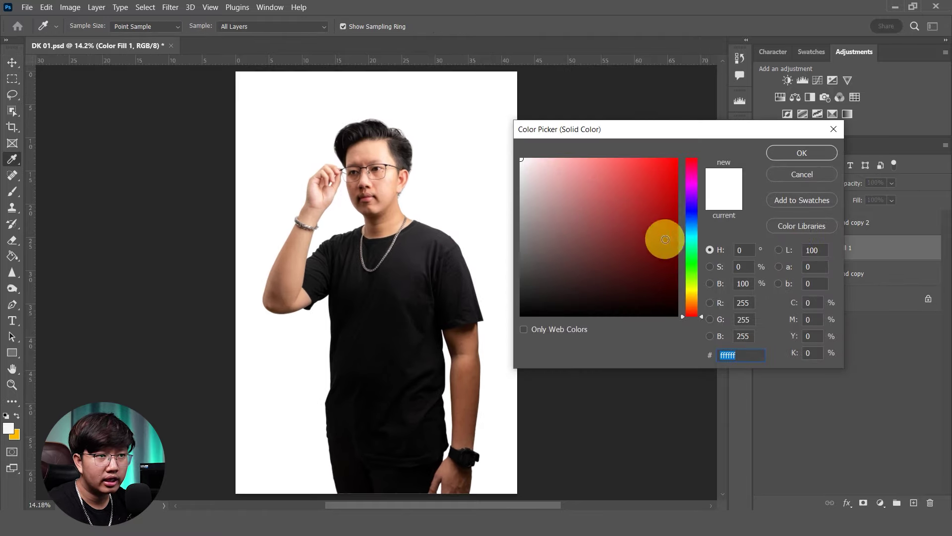
left_click_drag(665, 239, 364, 429)
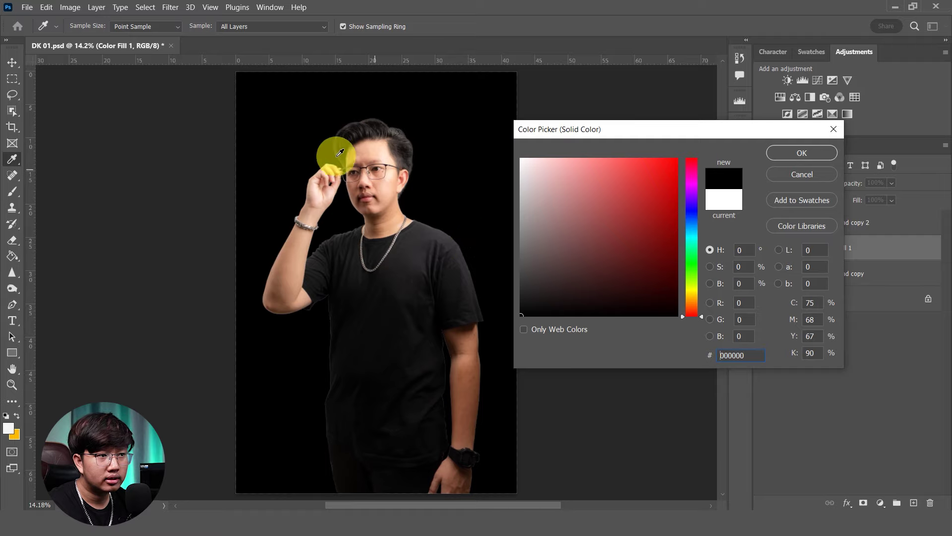
left_click(564, 276)
left_click(478, 350)
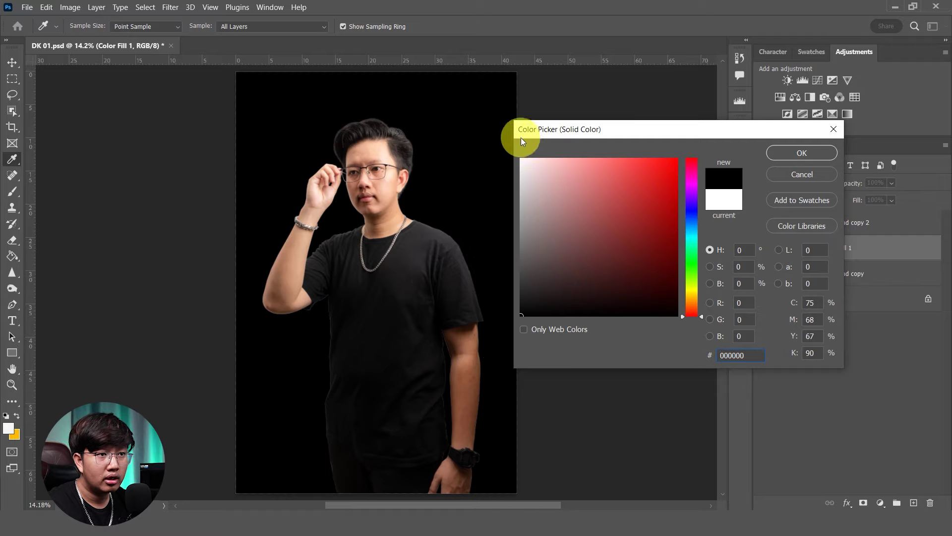
left_click_drag(575, 261, 485, 119)
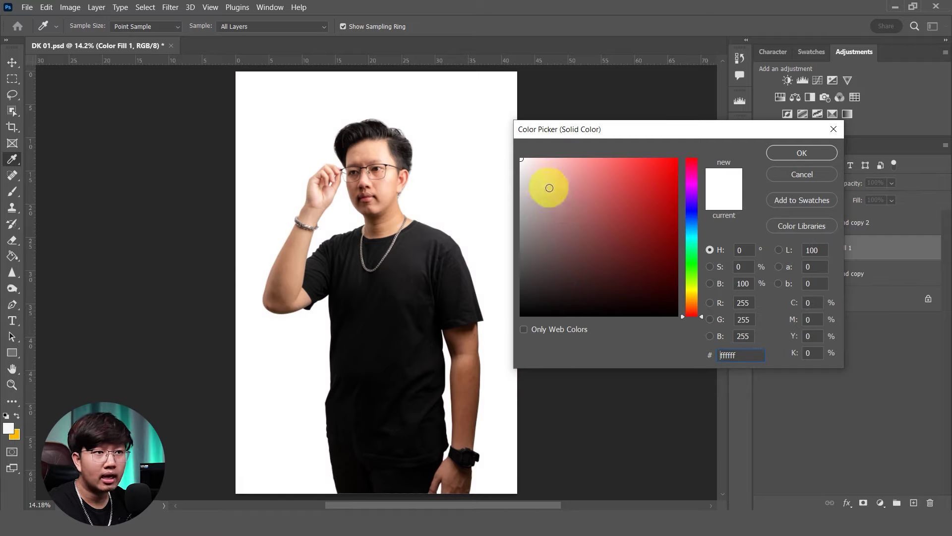
left_click_drag(643, 310, 508, 361)
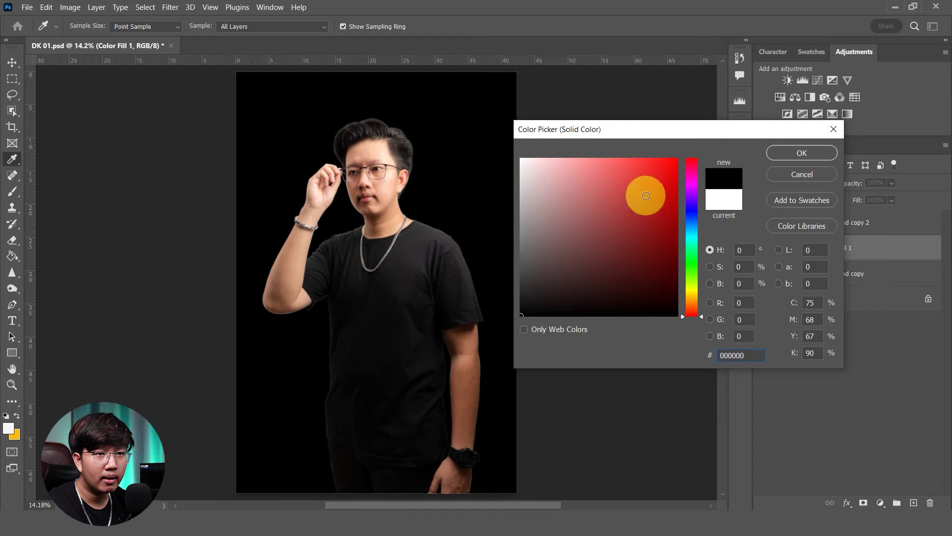
mouse_move(673, 168)
left_mouse_down()
mouse_move(659, 246)
mouse_move(697, 273)
mouse_move(786, 60)
left_mouse_up()
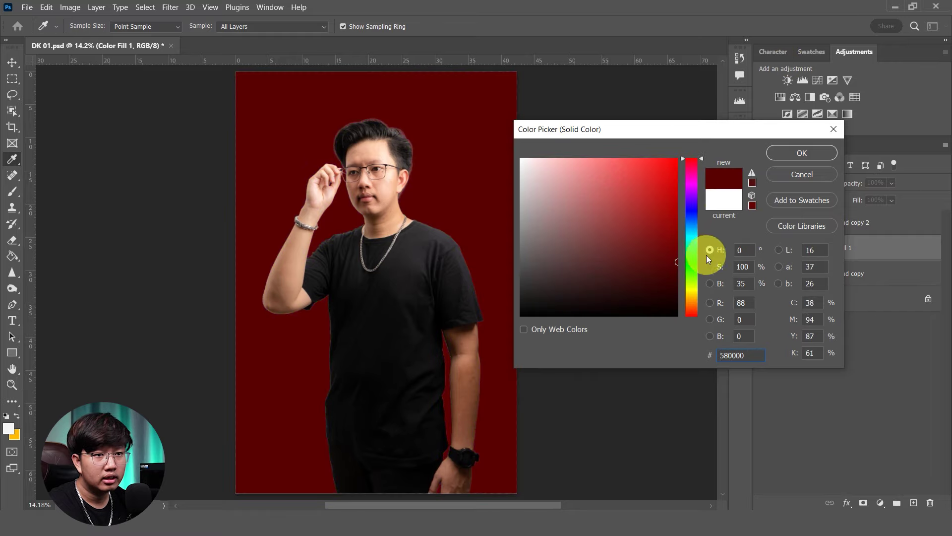
left_click_drag(707, 258, 695, 272)
left_click_drag(676, 218, 685, 127)
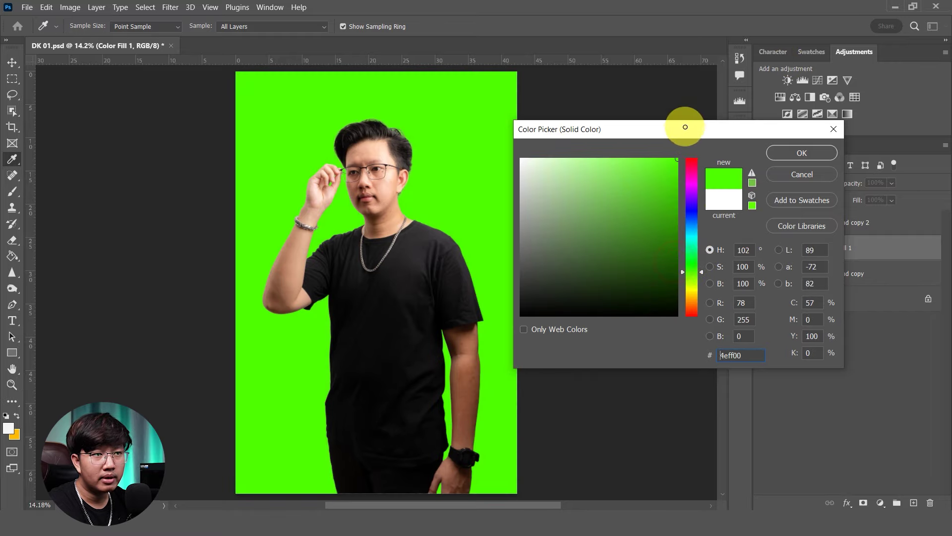
left_click(802, 153)
- Inspect the hair and ear edge, then darken the fill to deep green 005917
scroll(404, 159, "up", 5)
scroll(406, 167, "up", 3)
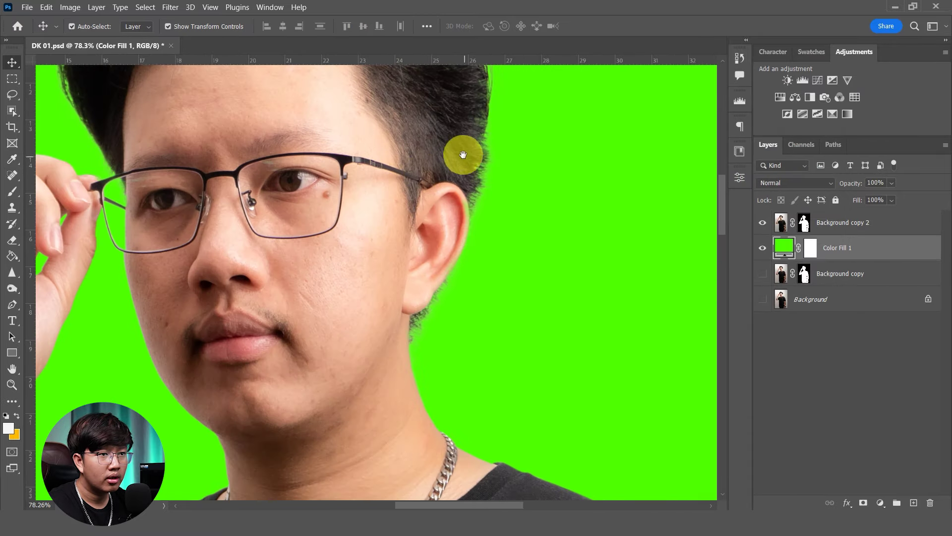
left_click_drag(456, 154, 518, 310)
scroll(517, 310, "down", 1)
scroll(433, 278, "down", 2)
scroll(466, 304, "down", 1)
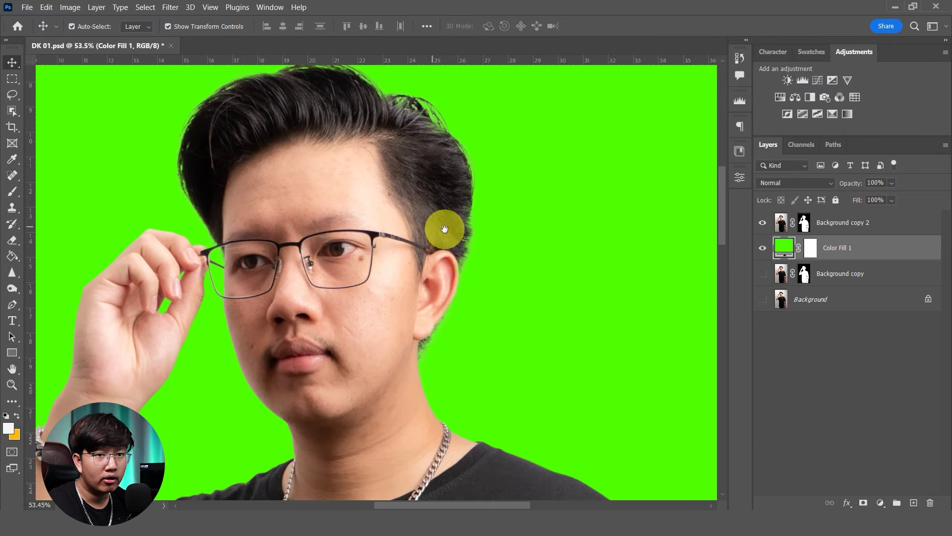
double_click(796, 250)
mouse_move(608, 272)
left_mouse_down()
mouse_move(665, 311)
mouse_move(685, 251)
mouse_move(682, 262)
left_mouse_up()
left_click(747, 245)
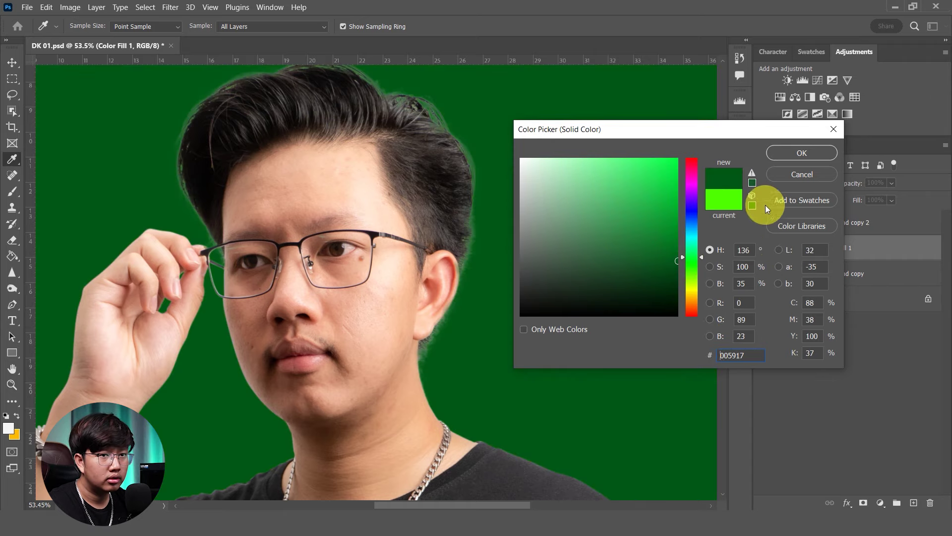
key("Return")
scroll(251, 248, "up", 4)
scroll(266, 238, "up", 3)
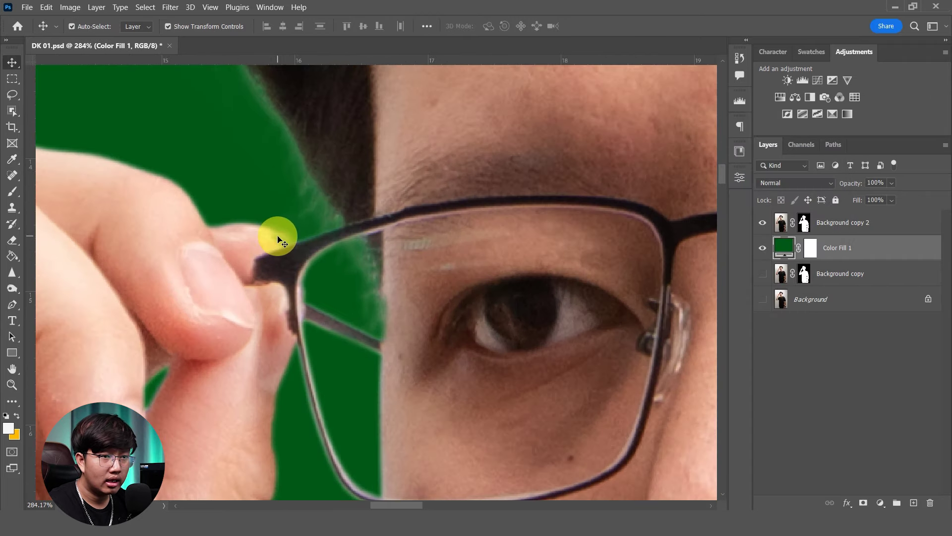
- Paint Background copy 2's mask at the glasses hinge with a 25 px low-hardness brush
left_click(805, 226)
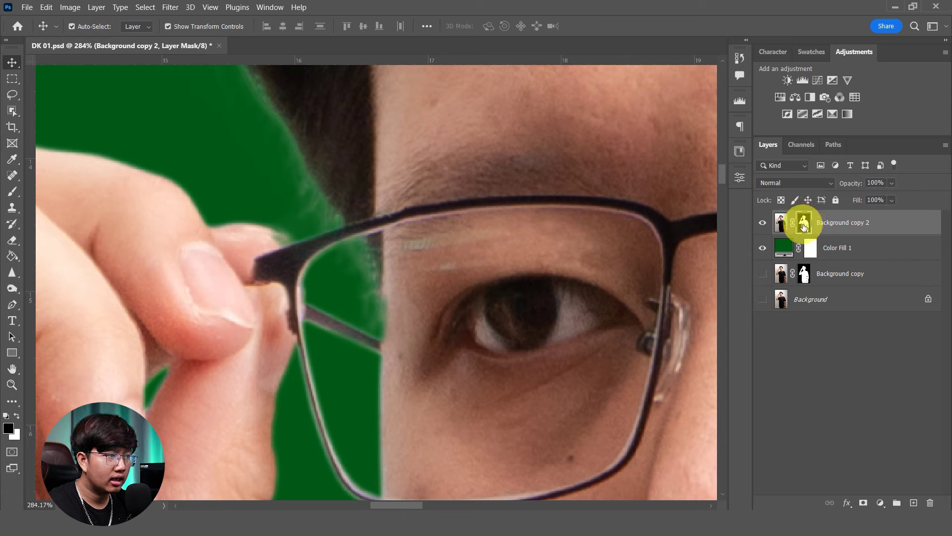
left_click(13, 191)
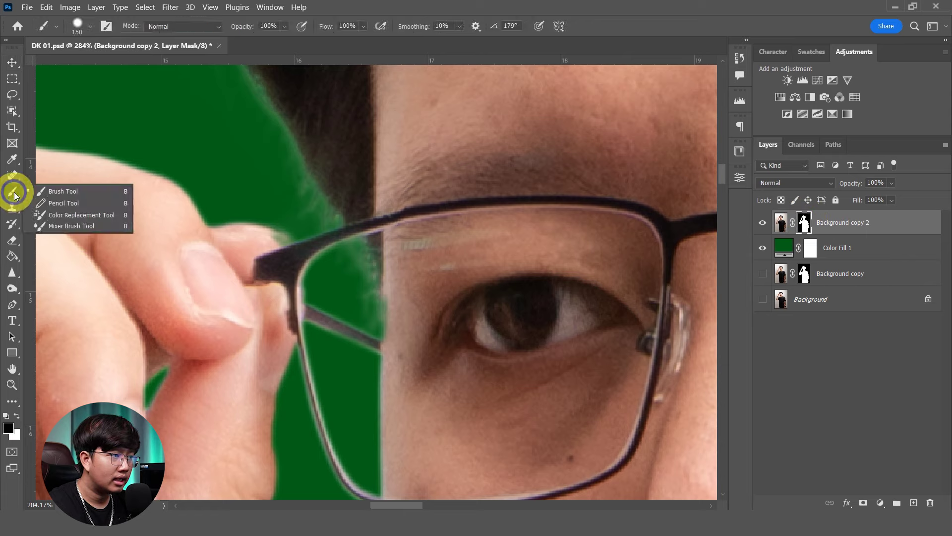
left_click(92, 194)
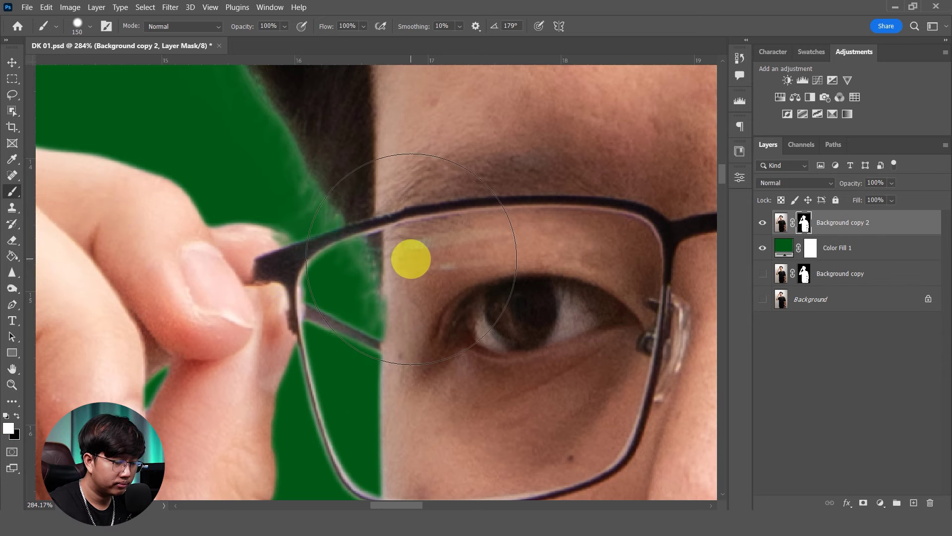
key("bracketleft")
key("bracketleft")
key("bracketleft")
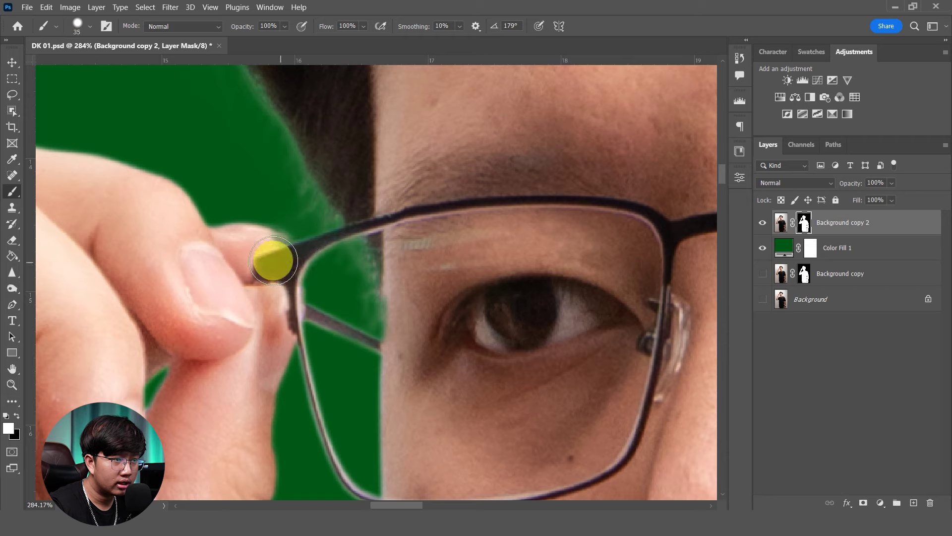
right_click(276, 252)
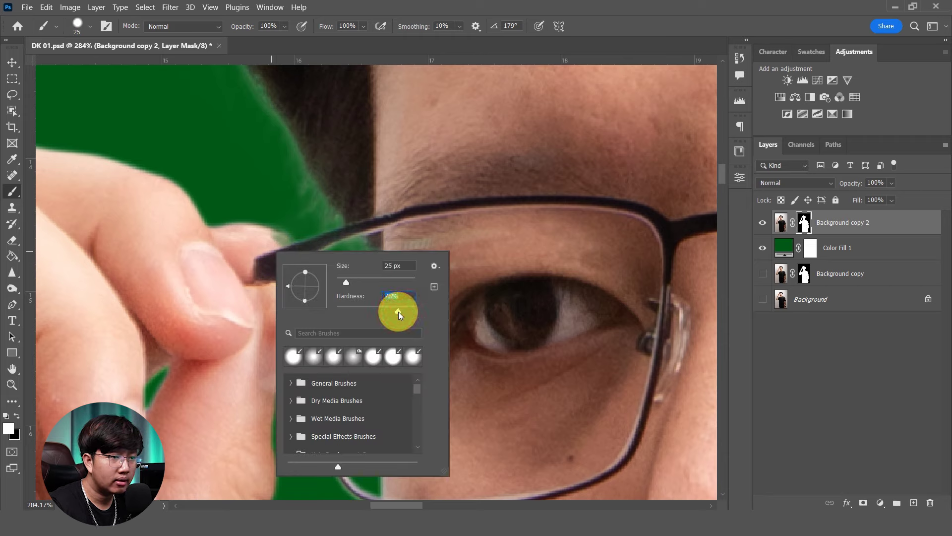
left_click(265, 251)
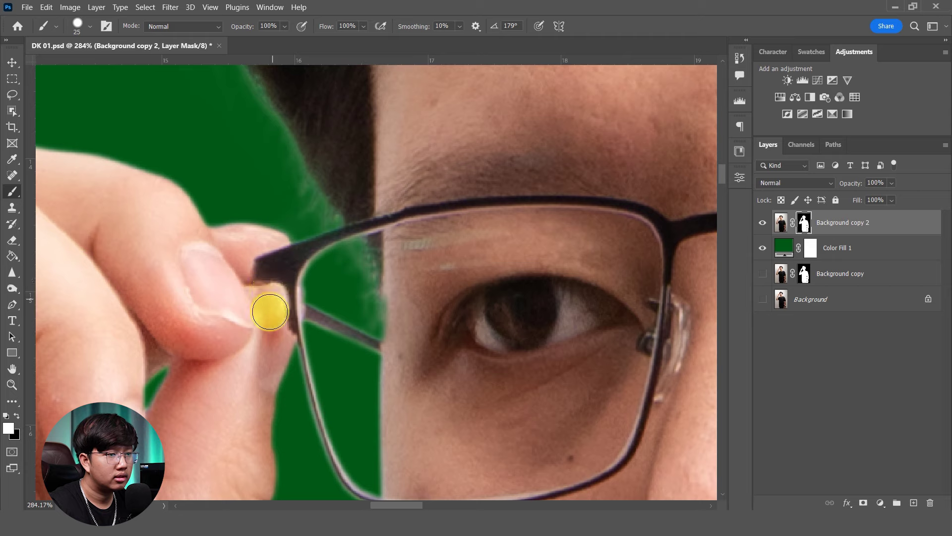
left_click_drag(276, 311, 297, 309)
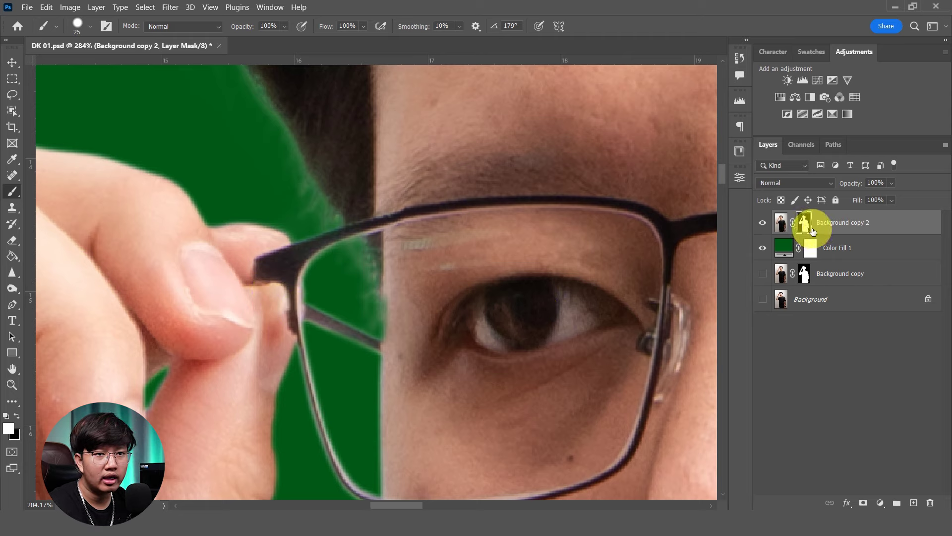
scroll(291, 251, "down", 4)
scroll(436, 292, "down", 2)
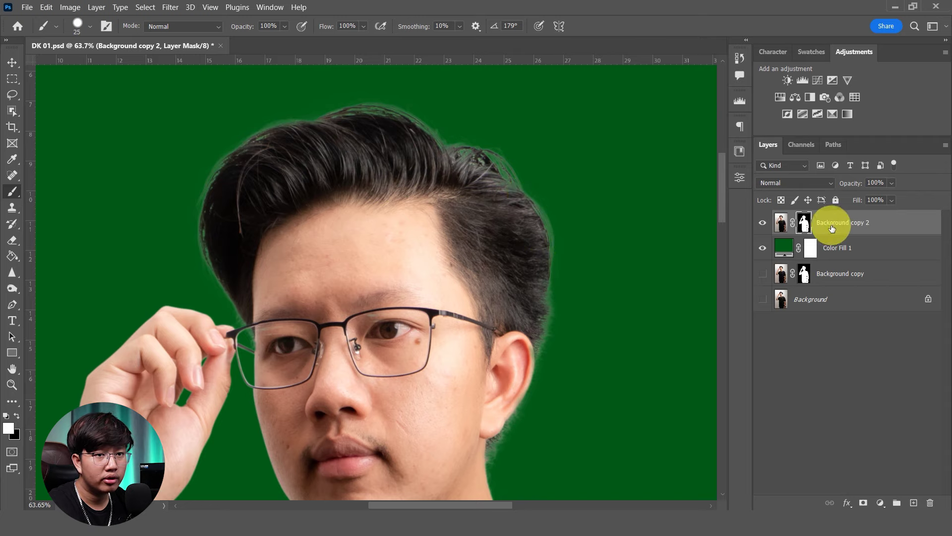
- Paint away fringe along the right hair edge with a black 60 px, 20% hardness brush
scroll(589, 202, "up", 2, "alt")
scroll(538, 306, "up", 2, "alt")
left_click_drag(538, 306, 291, 236)
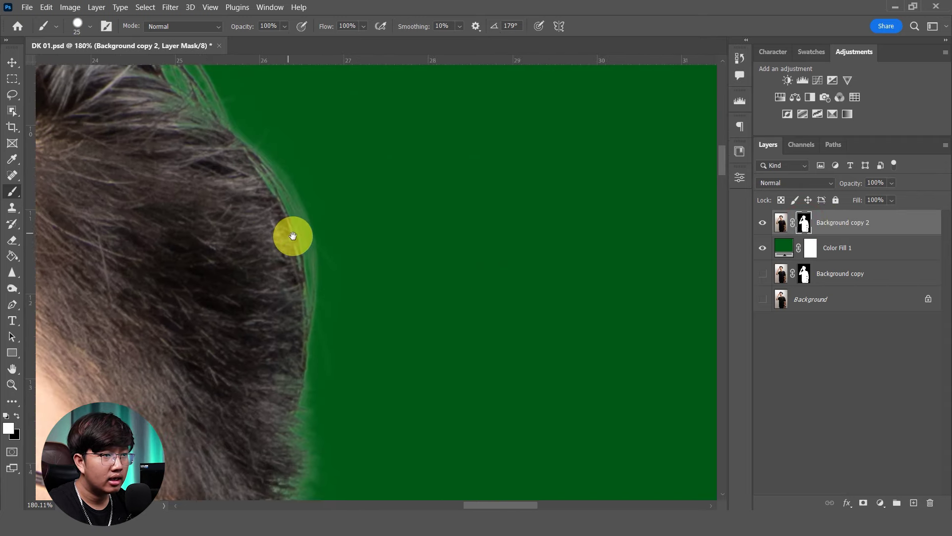
left_click_drag(330, 211, 325, 244)
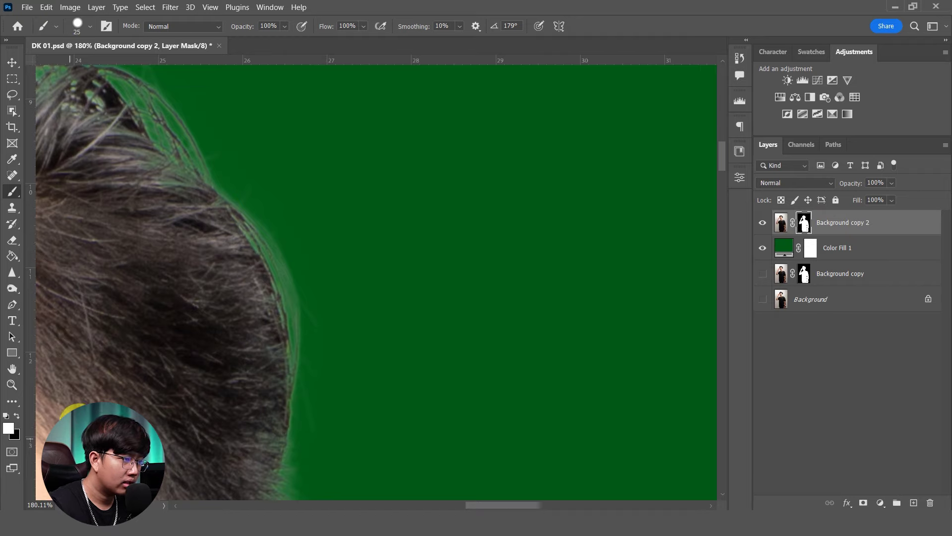
left_click(17, 415)
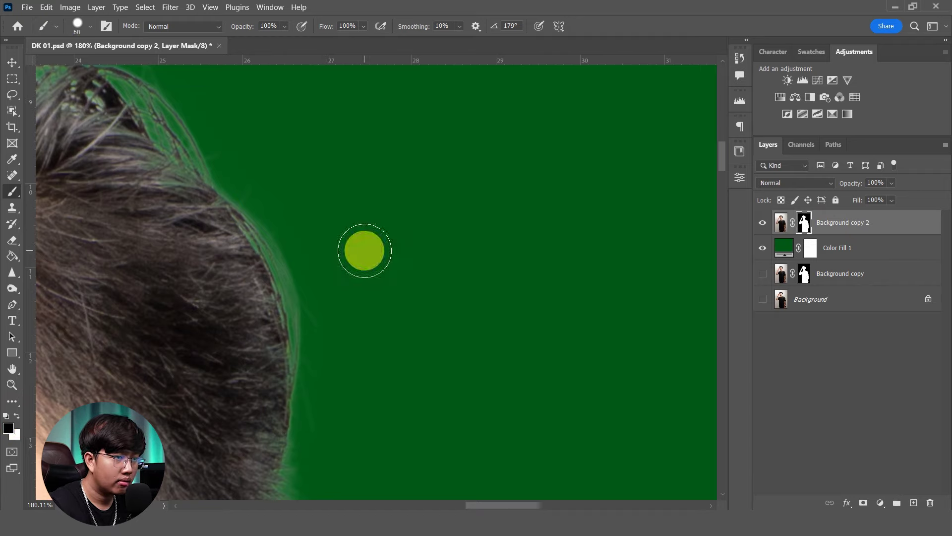
right_click(351, 259)
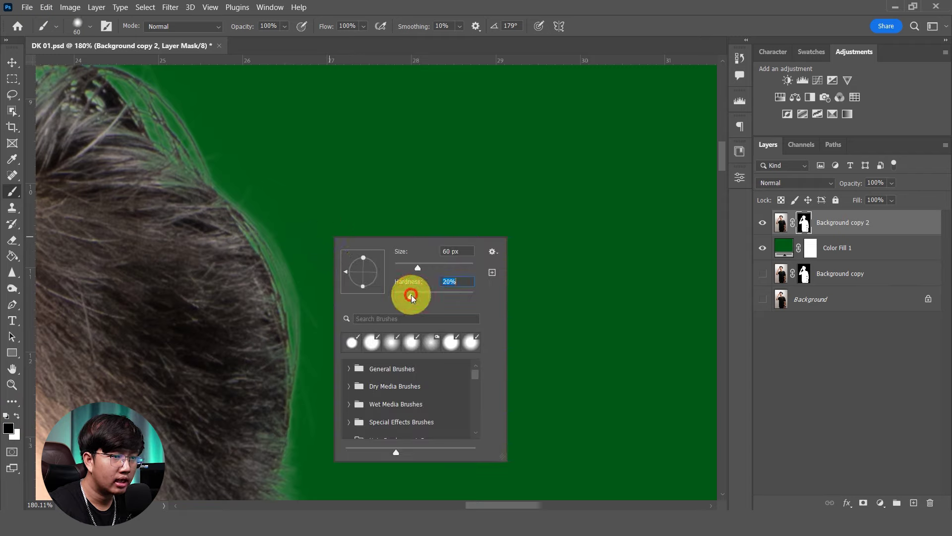
key("Return")
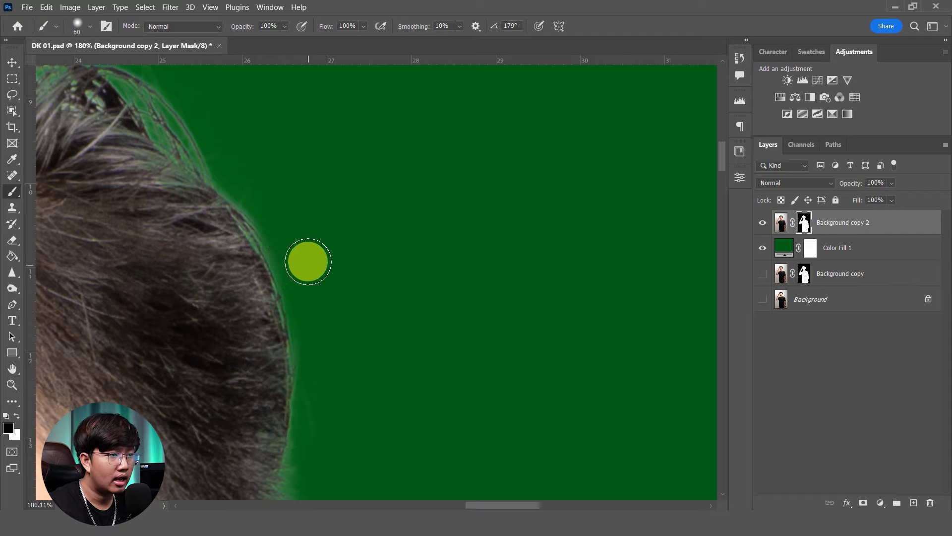
left_click_drag(308, 261, 446, 350)
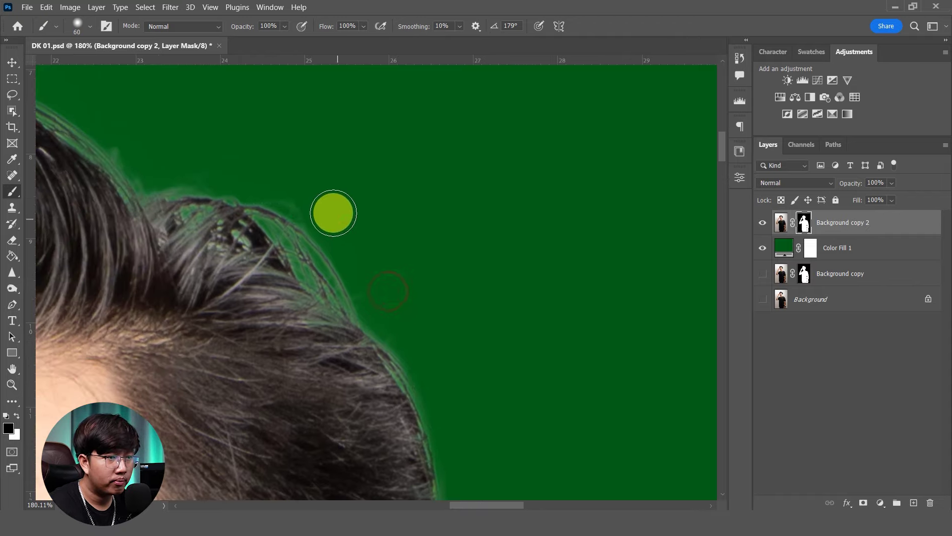
mouse_move(271, 183)
left_mouse_down()
mouse_move(351, 238)
mouse_move(414, 329)
left_mouse_up()
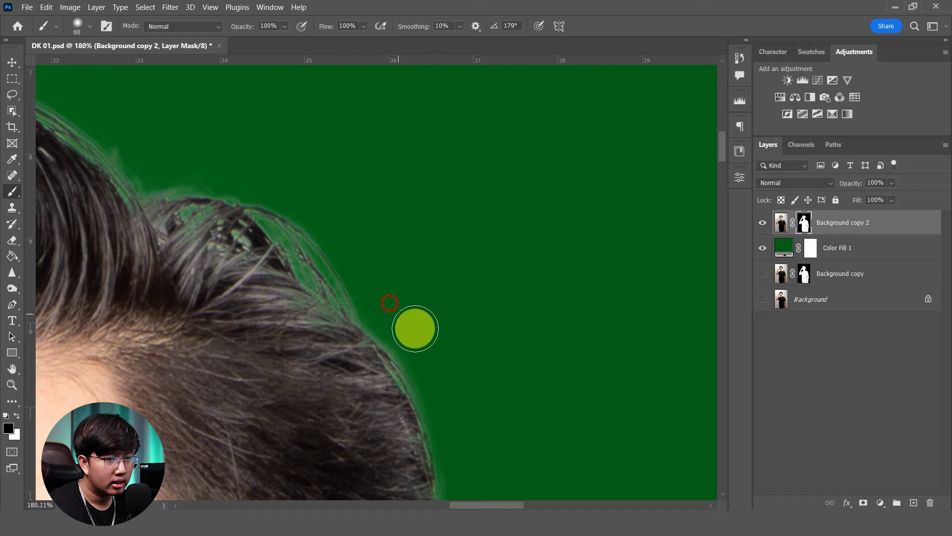
- Mask the backdrop fringe around the ear down to the lobe, restoring the pale ear rim with white
left_click_drag(491, 391, 350, 293)
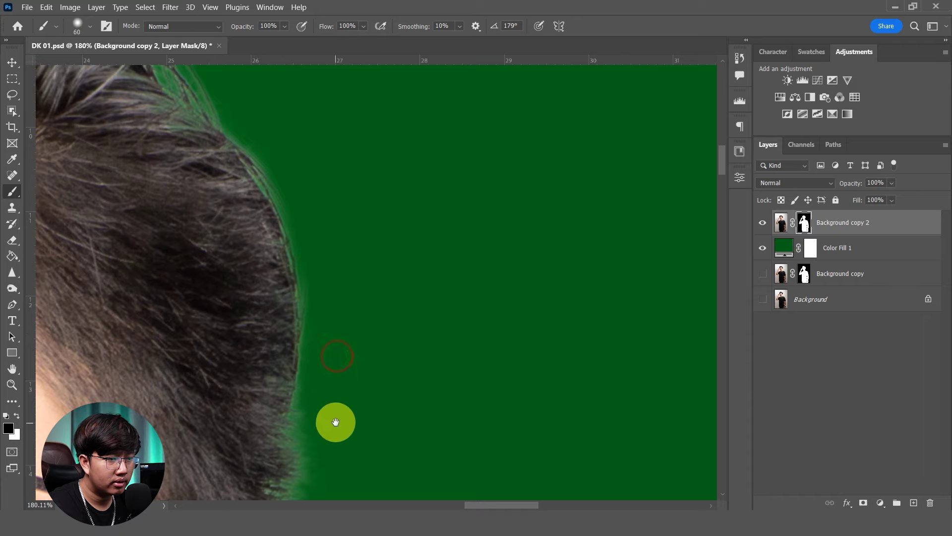
left_click_drag(334, 418, 347, 260)
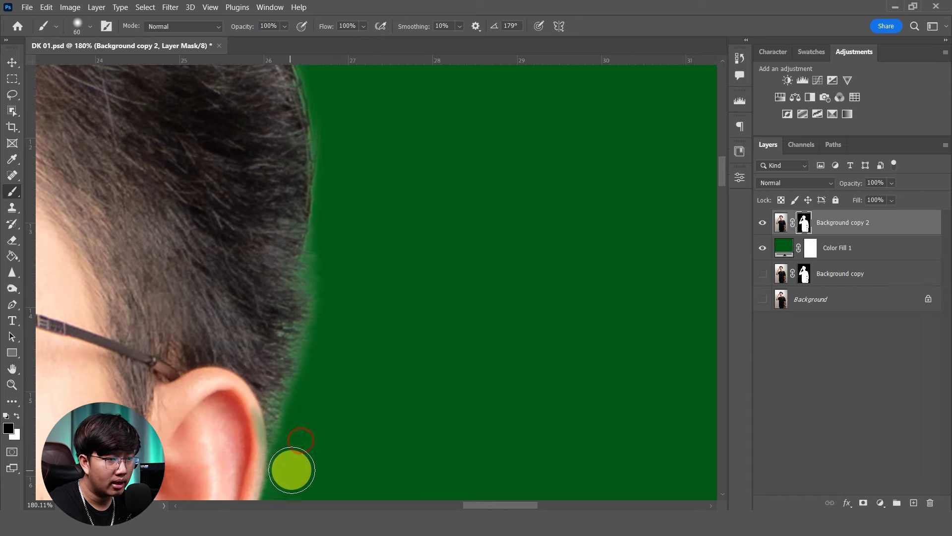
left_click_drag(293, 472, 365, 319)
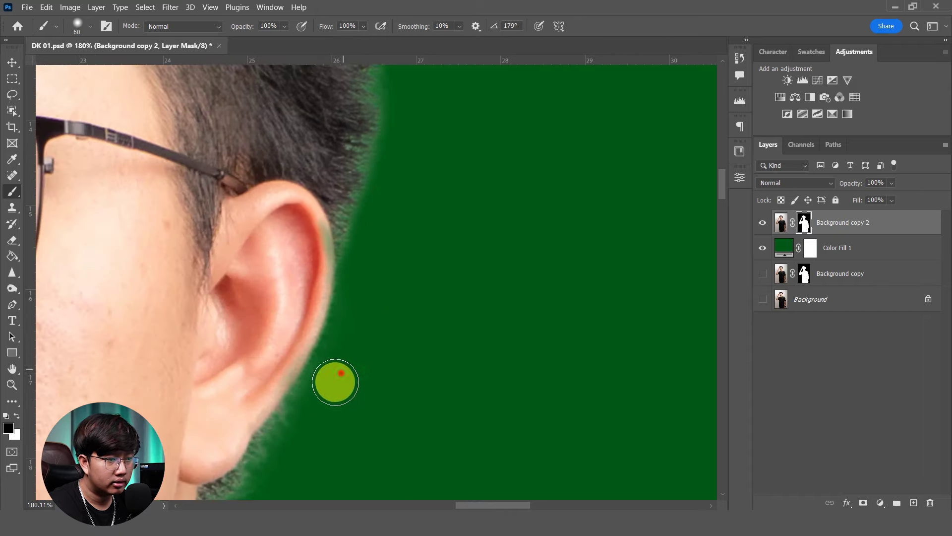
left_click_drag(323, 382, 345, 358)
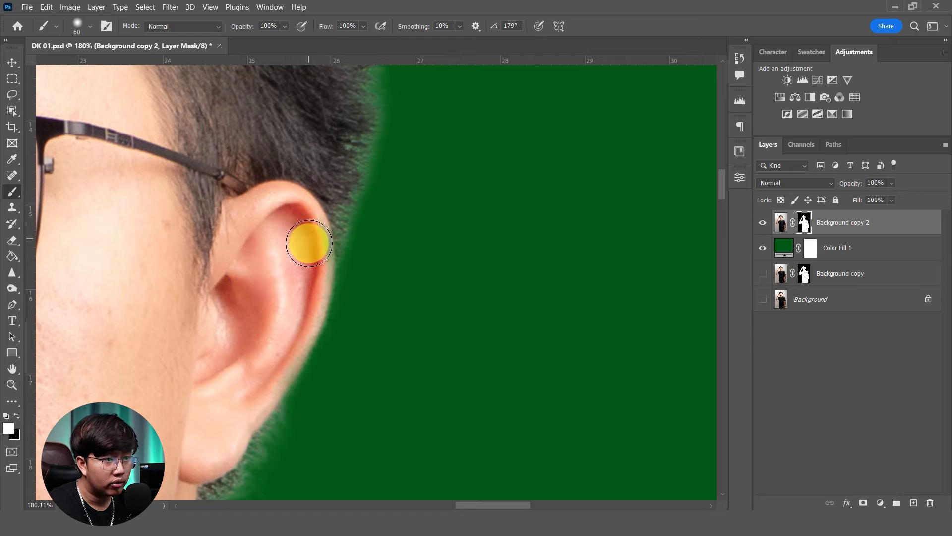
key("x")
left_click_drag(282, 289, 299, 199)
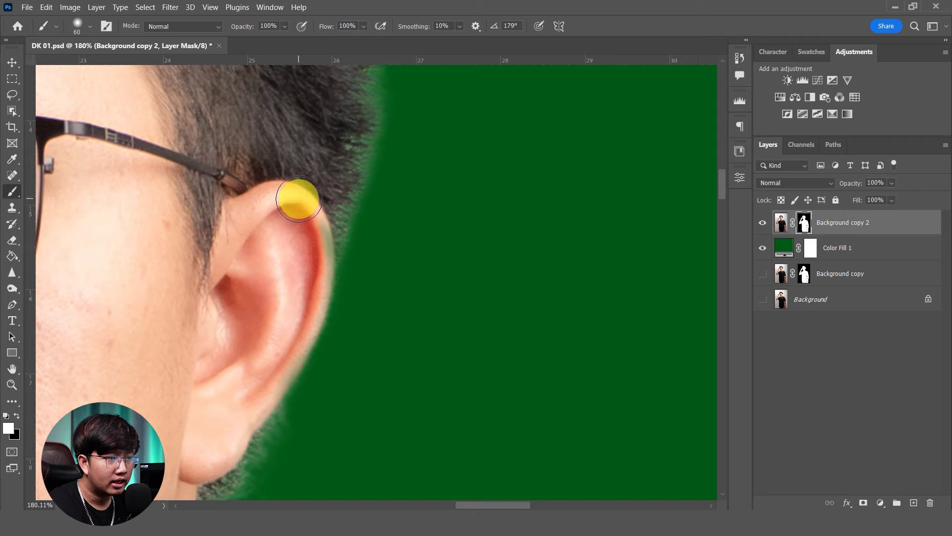
key("x")
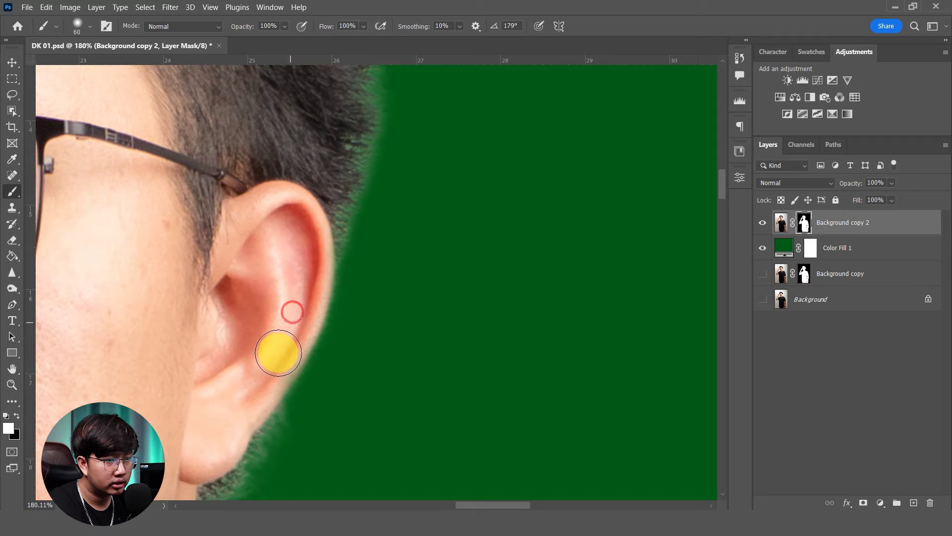
left_click_drag(304, 243, 268, 389)
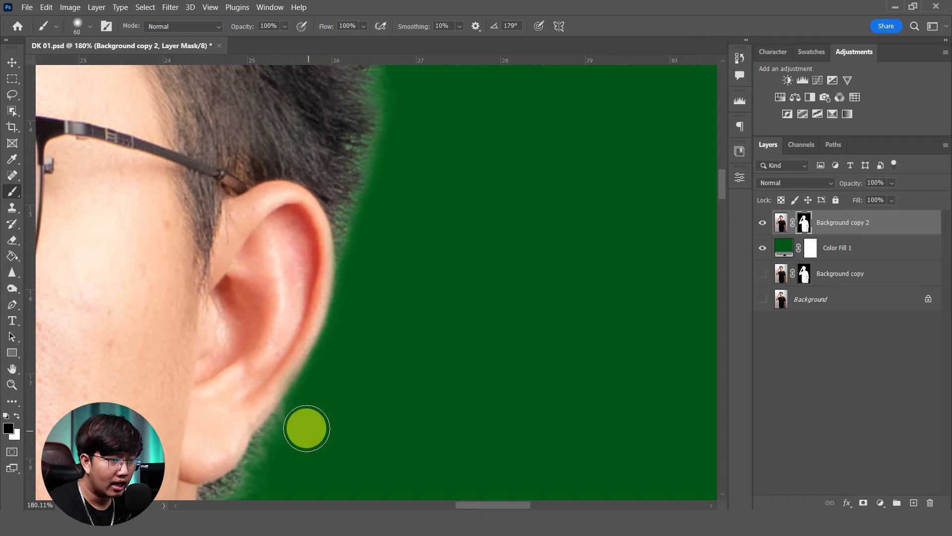
mouse_move(314, 423)
left_mouse_down()
mouse_move(431, 222)
mouse_move(453, 153)
left_mouse_up()
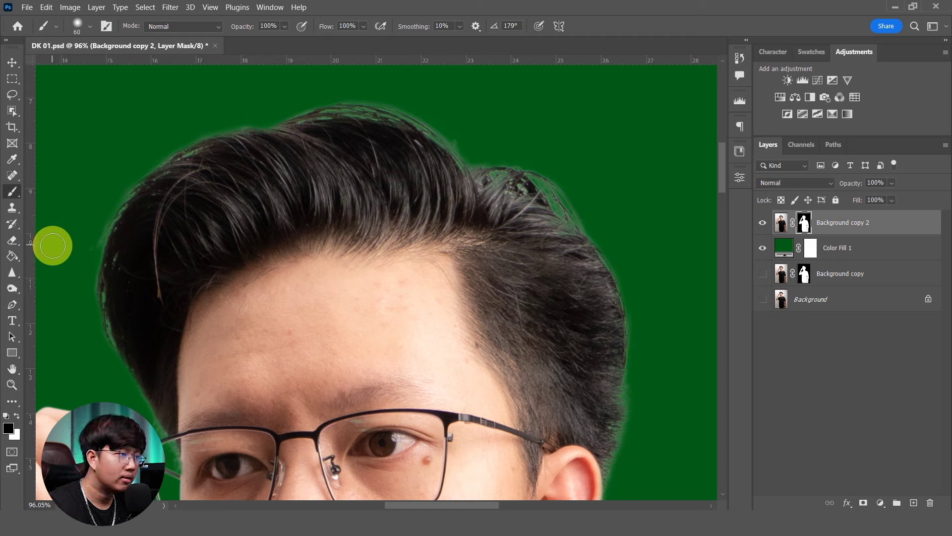
- Select the Burn Tool and target the Background copy 2 image pixels instead of the mask
left_click(13, 290)
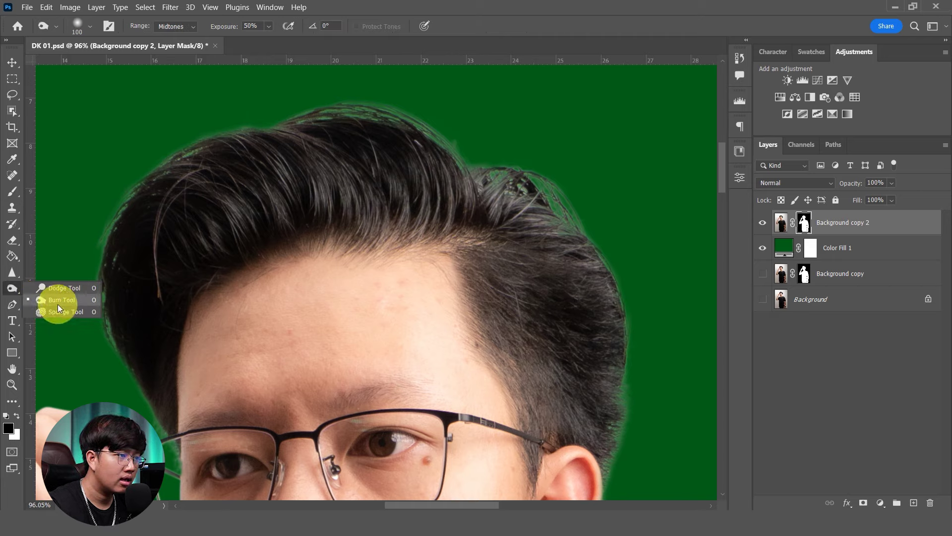
left_click(78, 301)
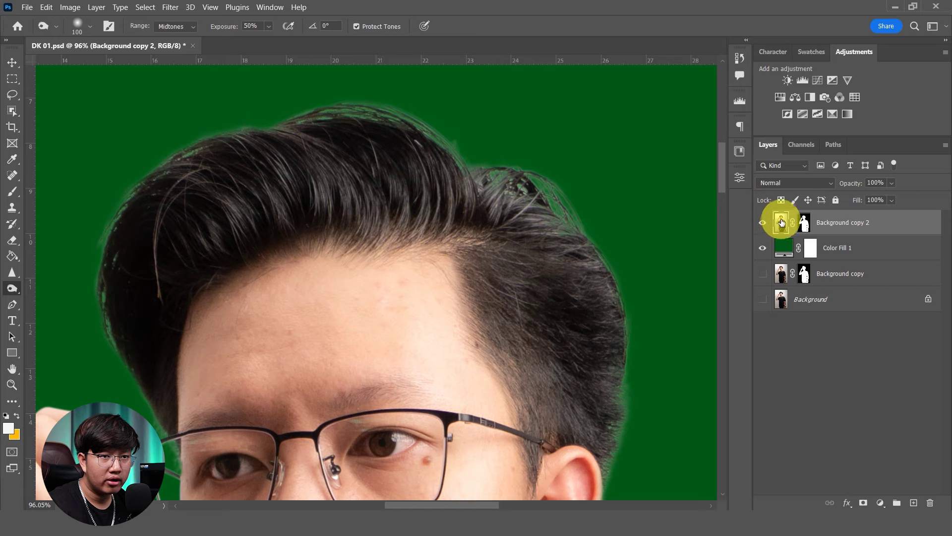
left_click(804, 224)
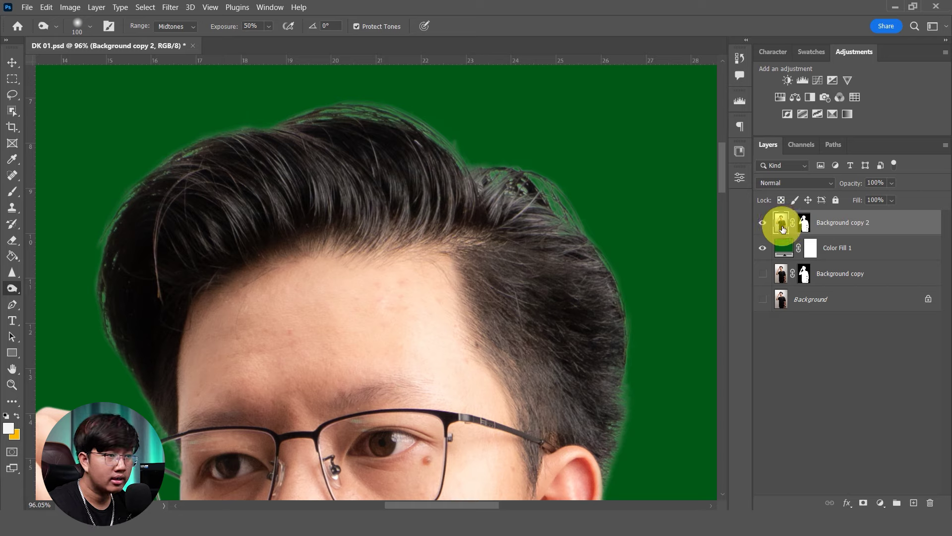
- Burn the pale fringe darker along the top hair, right hair and ear edges
mouse_move(114, 336)
left_mouse_down()
mouse_move(108, 207)
mouse_move(100, 234)
mouse_move(143, 174)
mouse_move(168, 170)
mouse_move(177, 149)
mouse_move(238, 121)
mouse_move(304, 111)
mouse_move(223, 128)
mouse_move(347, 99)
mouse_move(306, 114)
mouse_move(426, 115)
mouse_move(483, 175)
mouse_move(548, 159)
mouse_move(491, 176)
mouse_move(572, 191)
mouse_move(563, 198)
mouse_move(584, 234)
mouse_move(491, 194)
mouse_move(583, 218)
mouse_move(623, 311)
mouse_move(515, 179)
left_mouse_up()
mouse_move(629, 440)
left_mouse_down()
mouse_move(450, 252)
mouse_move(398, 391)
left_mouse_up()
scroll(513, 259, "up", 3)
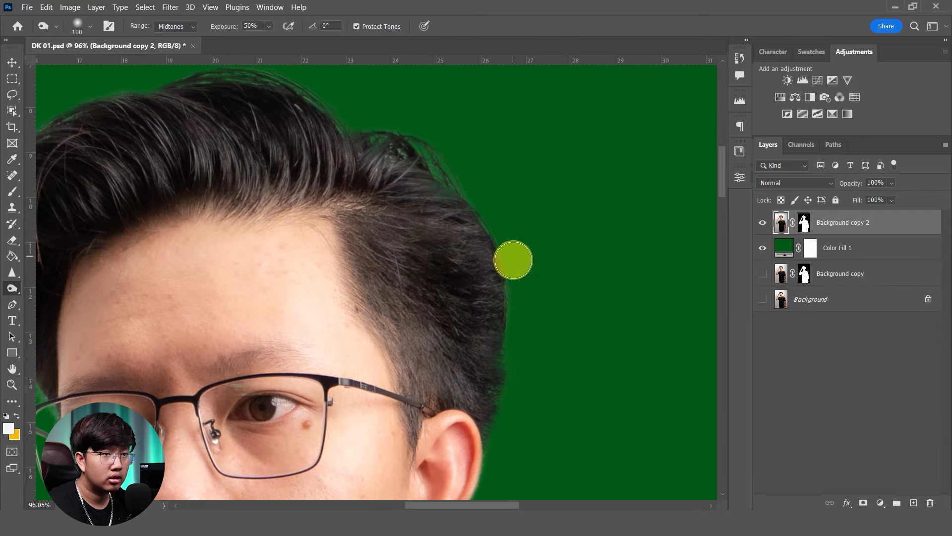
scroll(145, 311, "left", 3)
key("bracketleft")
key("bracketleft")
key("bracketleft")
left_click_drag(144, 307, 118, 266)
key("ctrl+0")
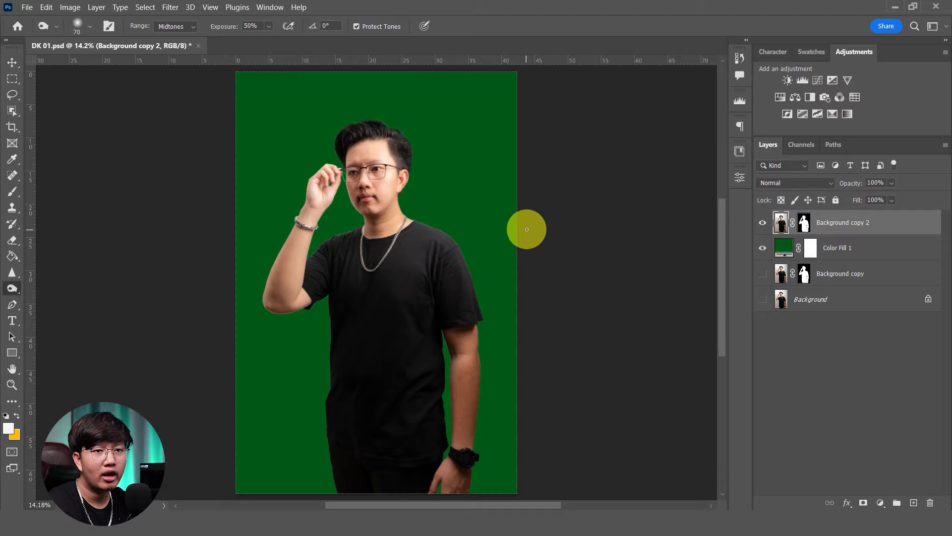
- Set the Color Fill 1 layer colour to bright green 00ff42
double_click(784, 248)
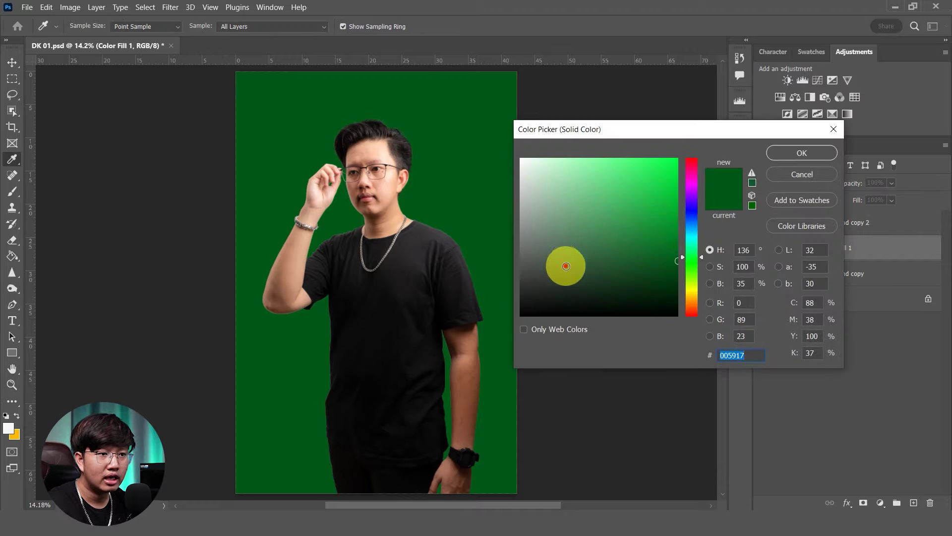
left_click(415, 432)
mouse_move(594, 187)
left_mouse_down()
mouse_move(739, 102)
mouse_move(621, 198)
mouse_move(715, 113)
left_mouse_up()
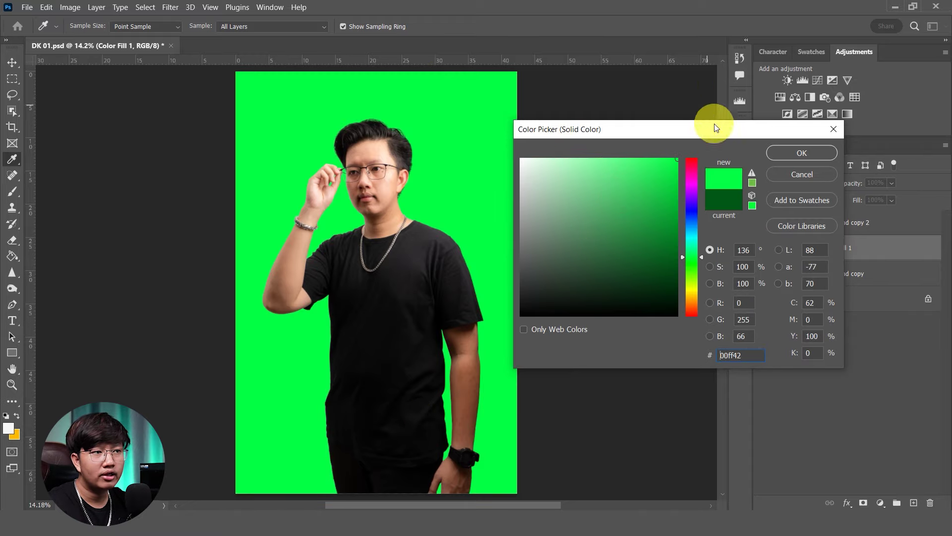